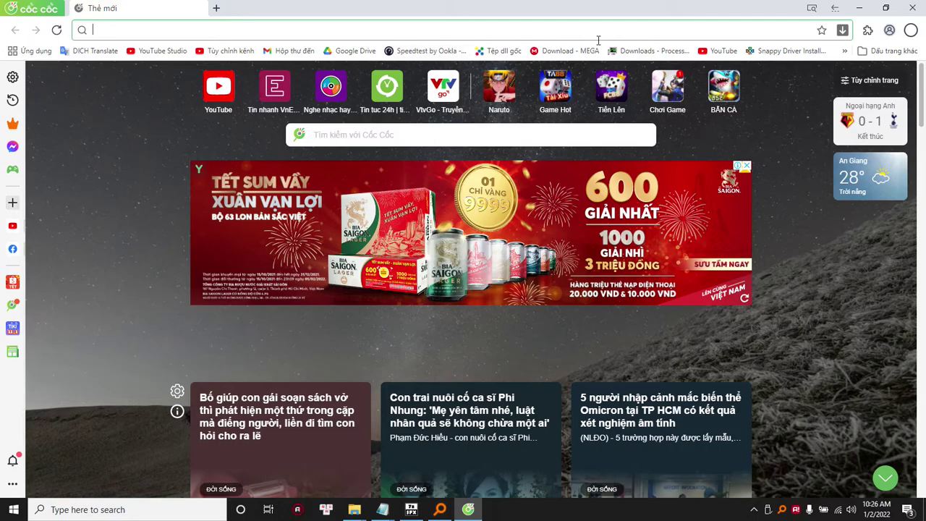
Look over the channel dashboard in YouTube Studio and close the browser.
{"action": "left_click", "coordinate": [723, 50]}
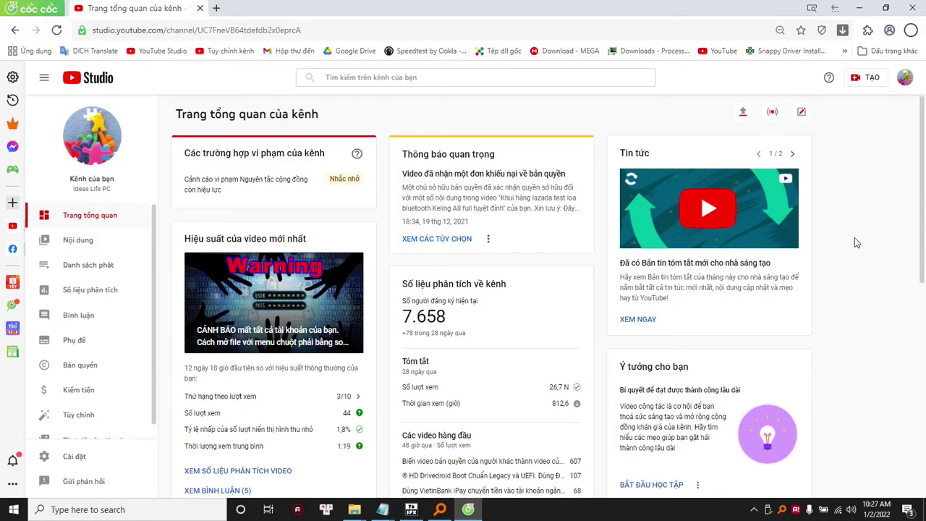
{"action": "scroll", "coordinate": [854, 237], "scroll_direction": "down", "scroll_amount": 5}
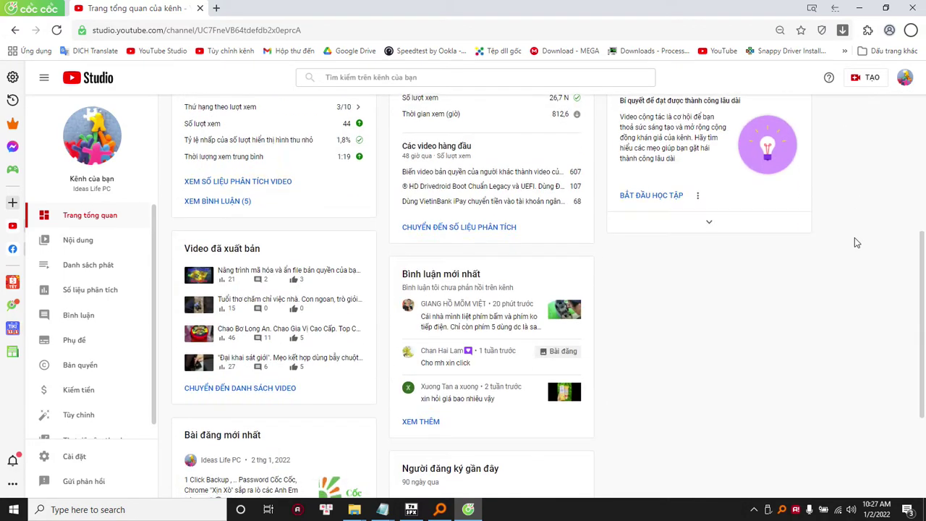
{"action": "scroll", "coordinate": [854, 238], "scroll_direction": "up", "scroll_amount": 4}
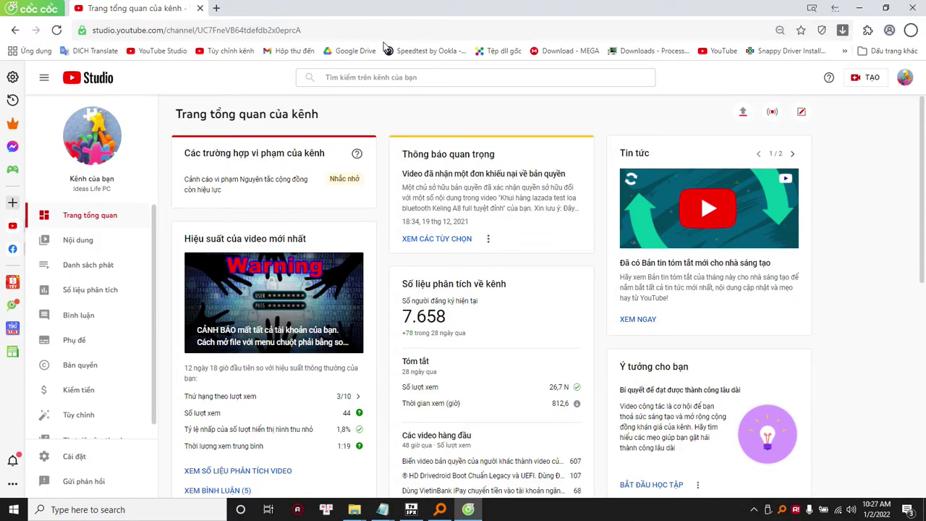
{"action": "left_click", "coordinate": [916, 9]}
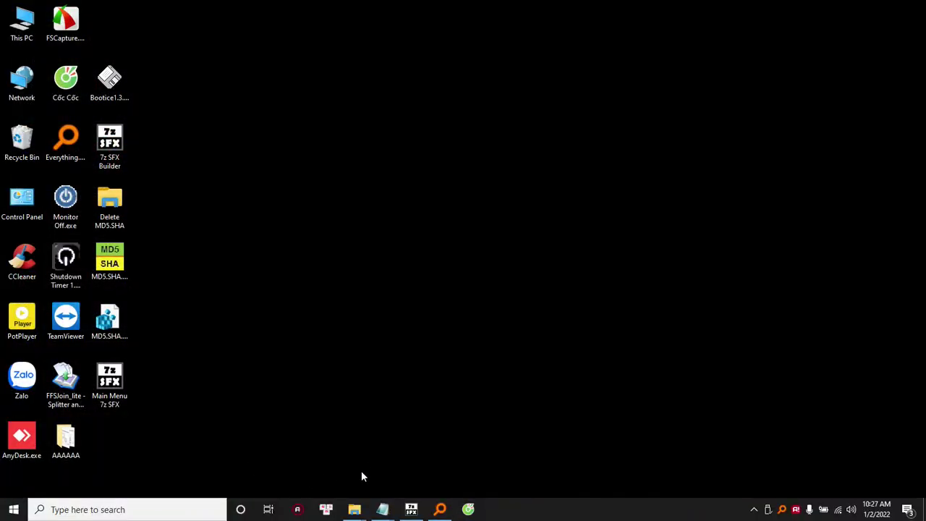
Switch to the C:\Backup folder in File Explorer and run 1Click.CocCoc.cmd.
{"action": "mouse_move", "coordinate": [353, 509]}
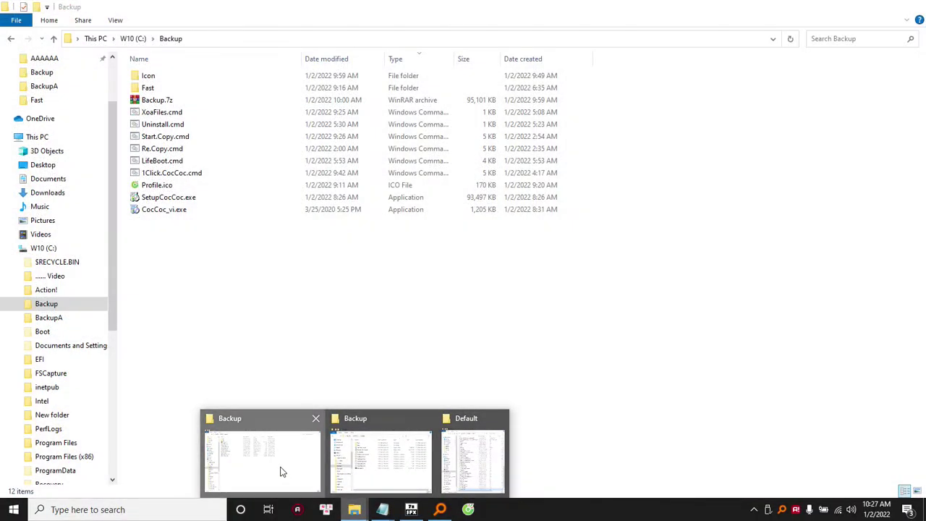
{"action": "left_click", "coordinate": [281, 471]}
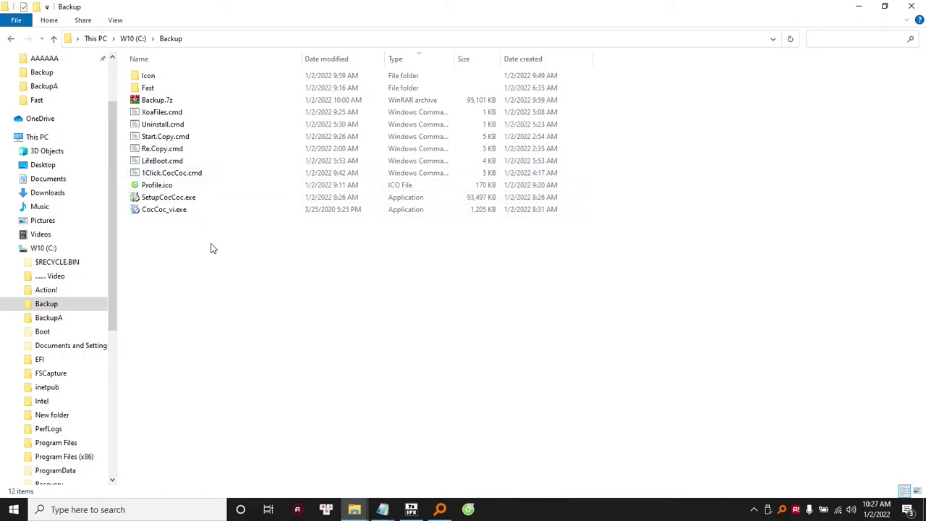
{"action": "left_click", "coordinate": [190, 199]}
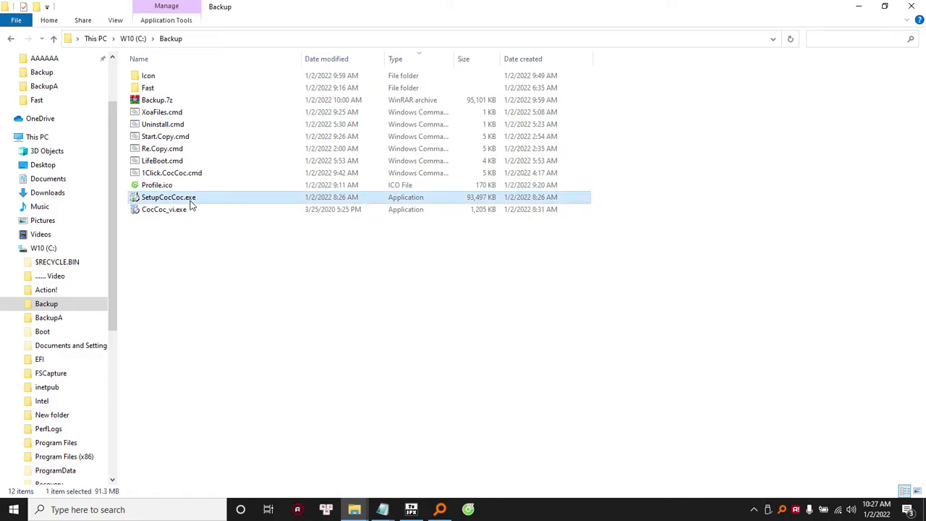
{"action": "left_click", "coordinate": [173, 213]}
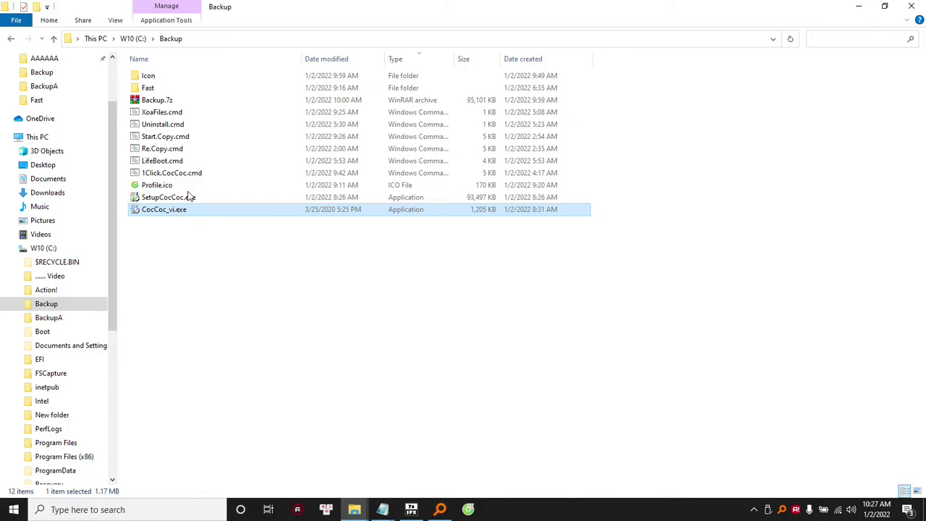
{"action": "left_click", "coordinate": [203, 175]}
{"action": "double_click", "coordinate": [202, 174]}
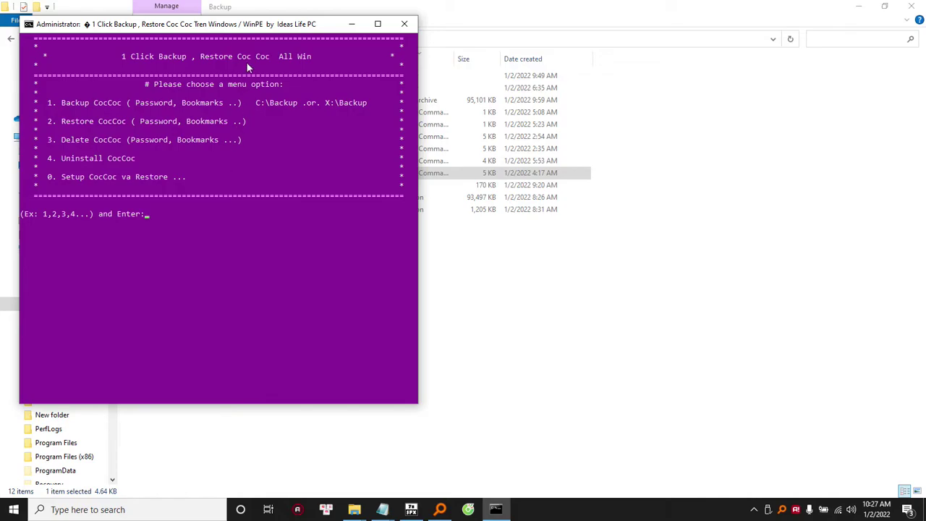
Run option 1 of the script to back up the CocCoc passwords and bookmarks into C:\Backup.
{"action": "left_click_drag", "start_coordinate": [245, 25], "coordinate": [335, 34]}
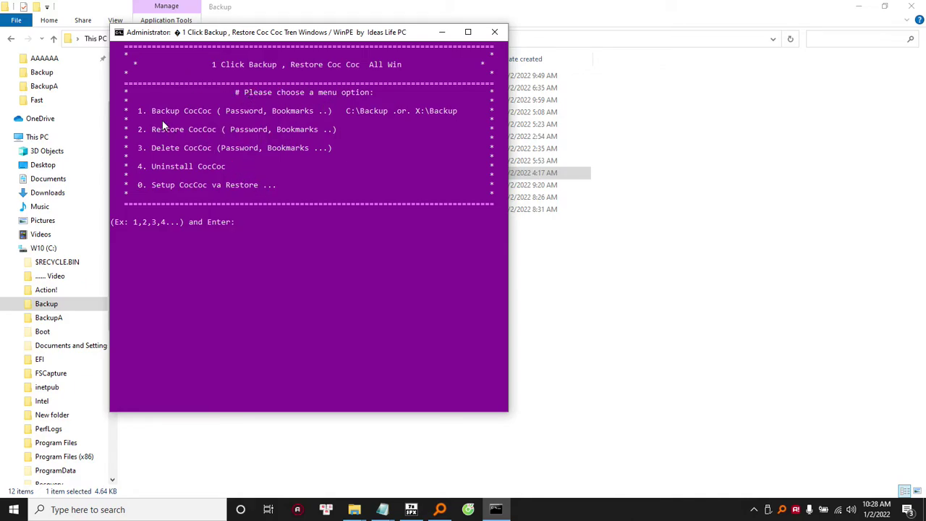
{"action": "left_click_drag", "start_coordinate": [307, 37], "coordinate": [665, 77]}
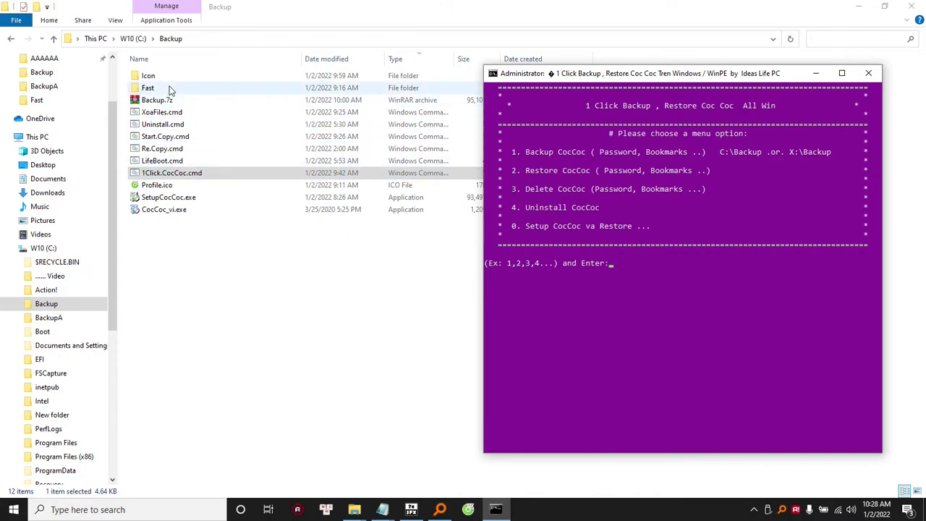
{"action": "left_click", "coordinate": [692, 282]}
{"action": "key", "text": "Escape"}
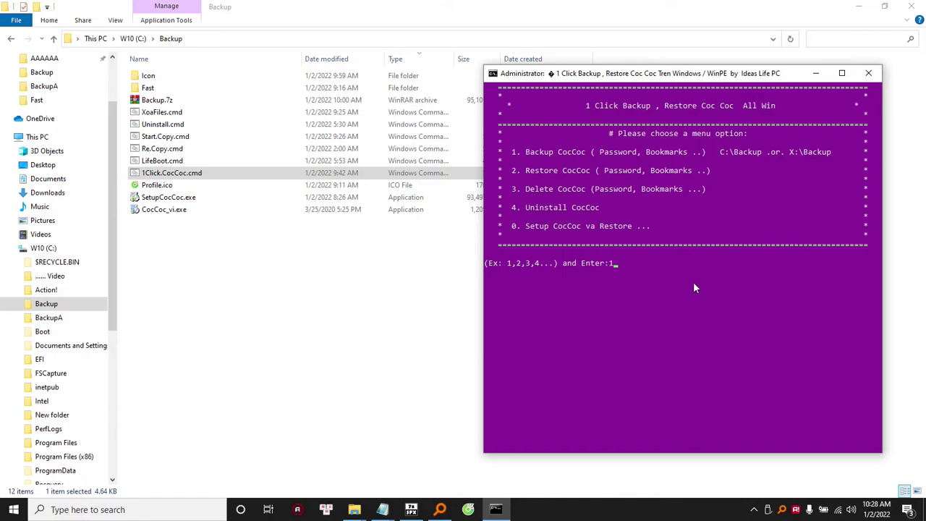
{"action": "type", "text": "1"}
{"action": "key", "text": "Return"}
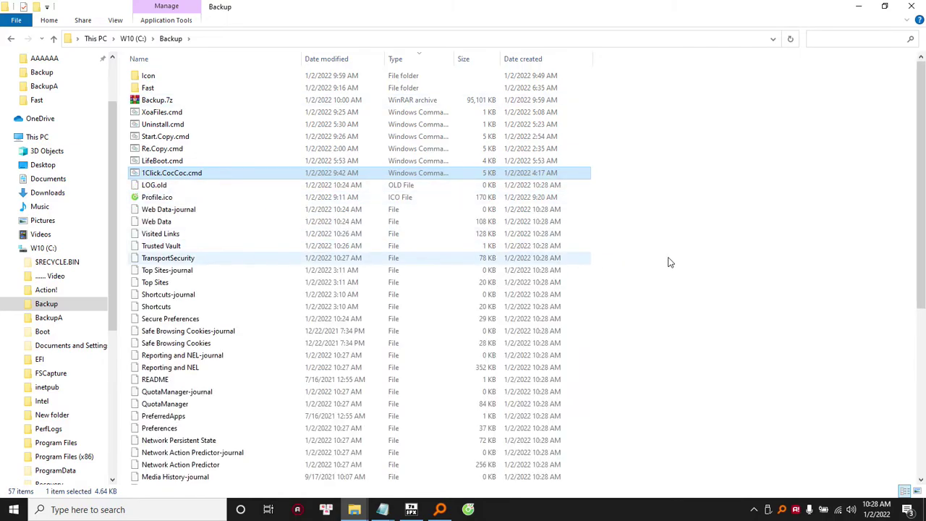
Examine the folder path and the browser profile files copied into C:\Backup.
{"action": "left_click", "coordinate": [694, 255]}
{"action": "left_click", "coordinate": [213, 38]}
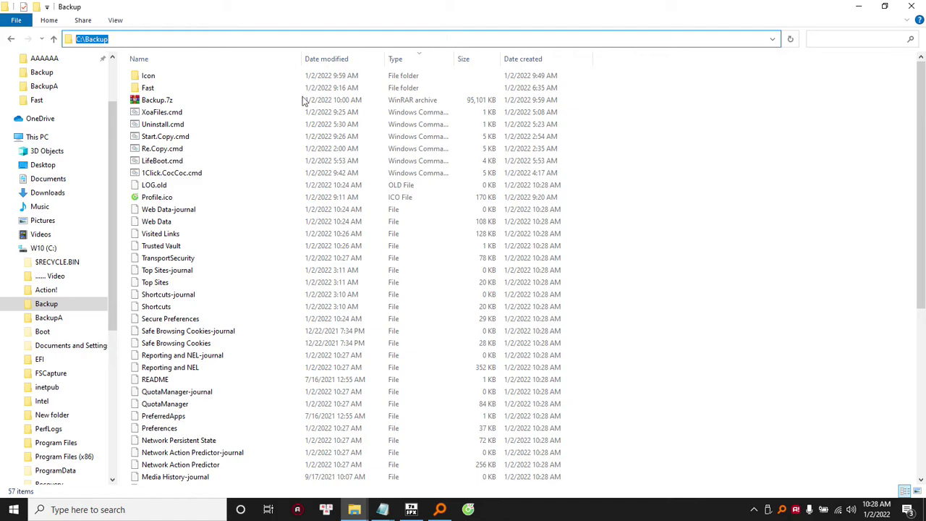
{"action": "key", "text": "Escape"}
{"action": "left_click", "coordinate": [213, 38]}
{"action": "left_click", "coordinate": [669, 265]}
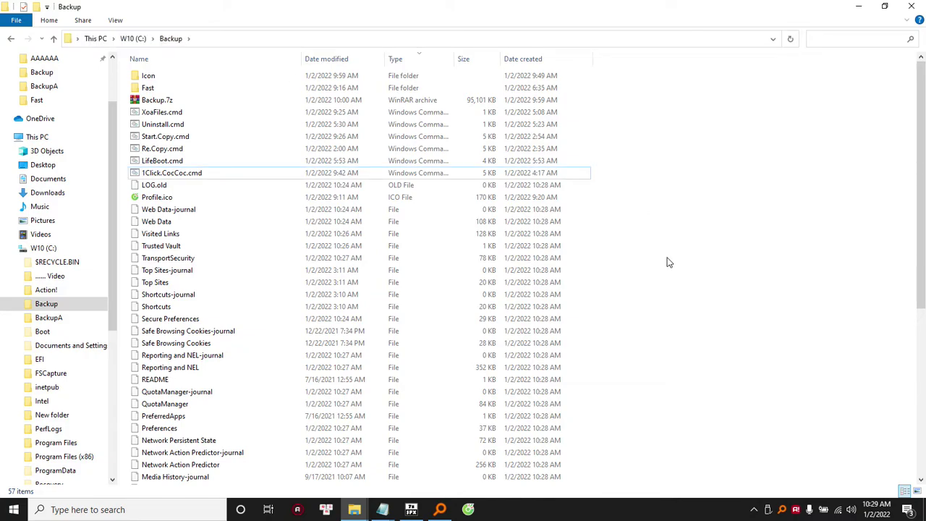
{"action": "scroll", "coordinate": [668, 262], "scroll_direction": "down", "scroll_amount": 8}
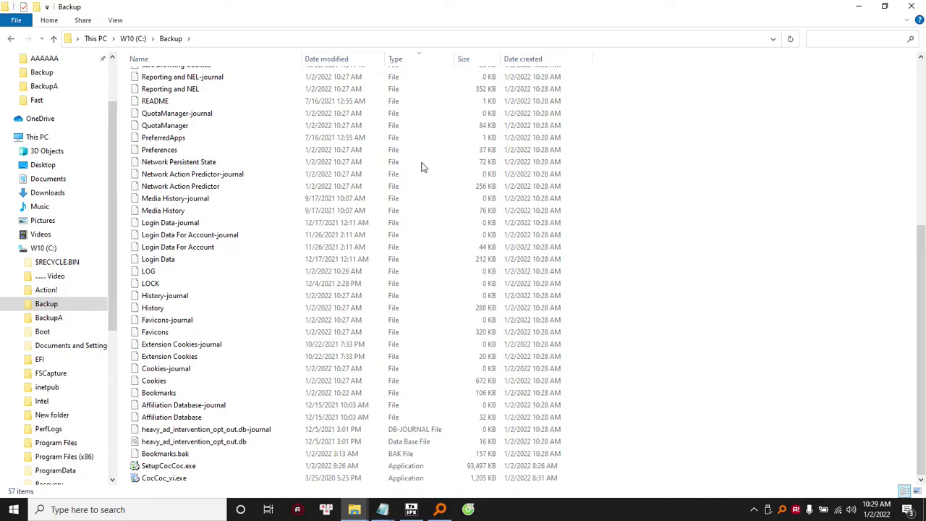
{"action": "left_click", "coordinate": [214, 39]}
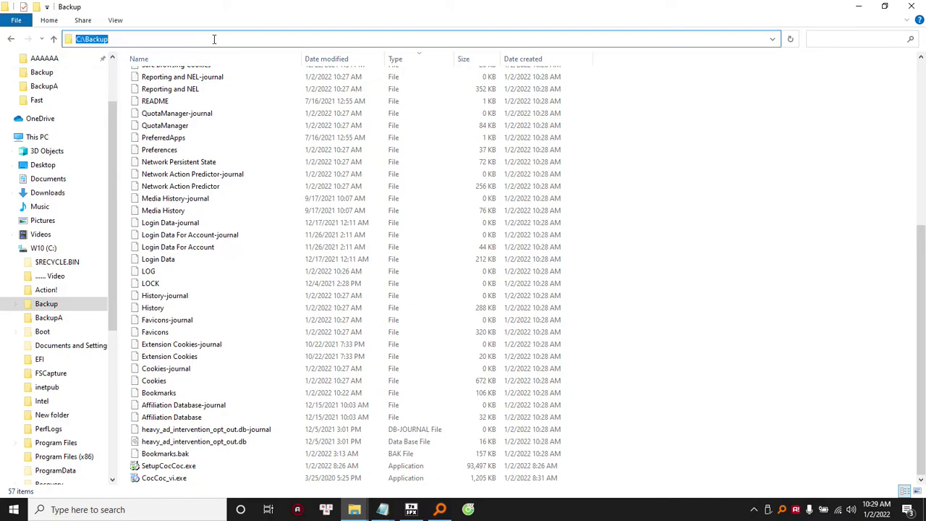
{"action": "left_click", "coordinate": [607, 246]}
{"action": "scroll", "coordinate": [609, 247], "scroll_direction": "up", "scroll_amount": 8}
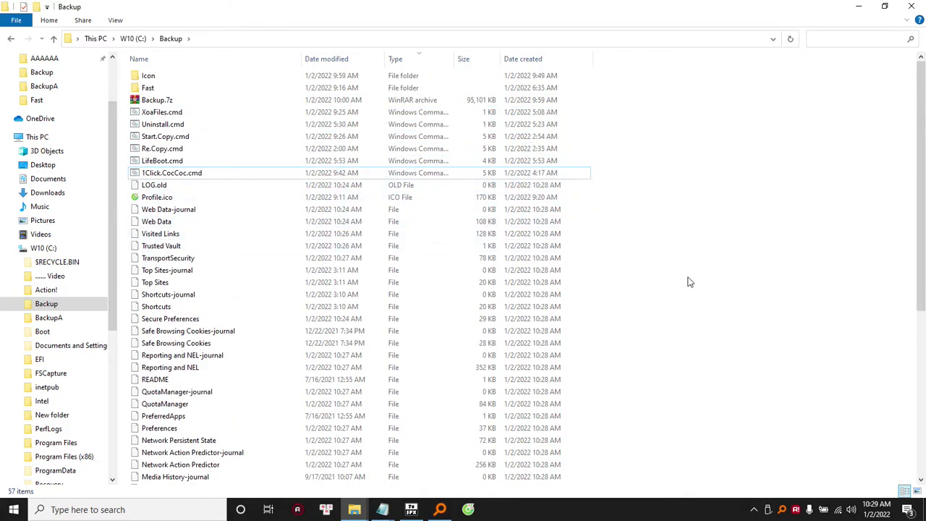
Launch 1Click.CocCoc.cmd again, leave its menu waiting, and return to the desktop.
{"action": "double_click", "coordinate": [186, 175]}
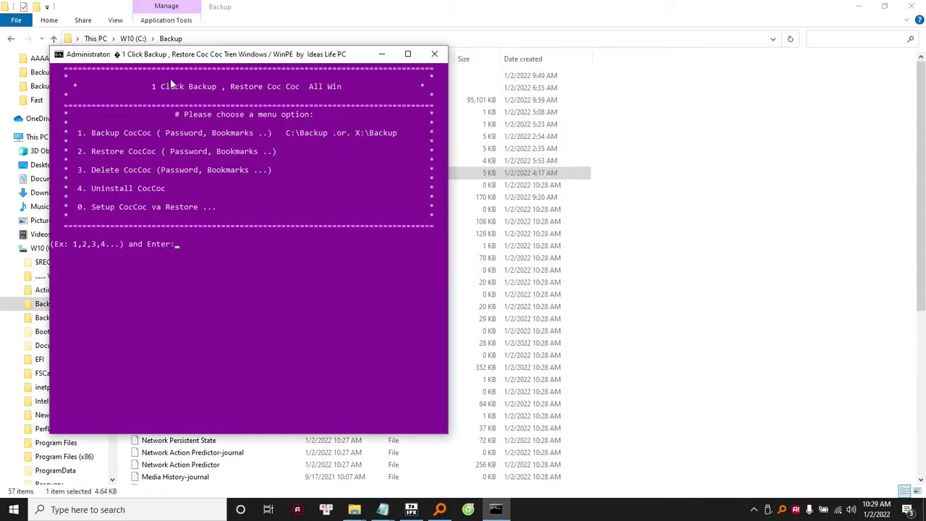
{"action": "left_click_drag", "start_coordinate": [187, 50], "coordinate": [551, 61]}
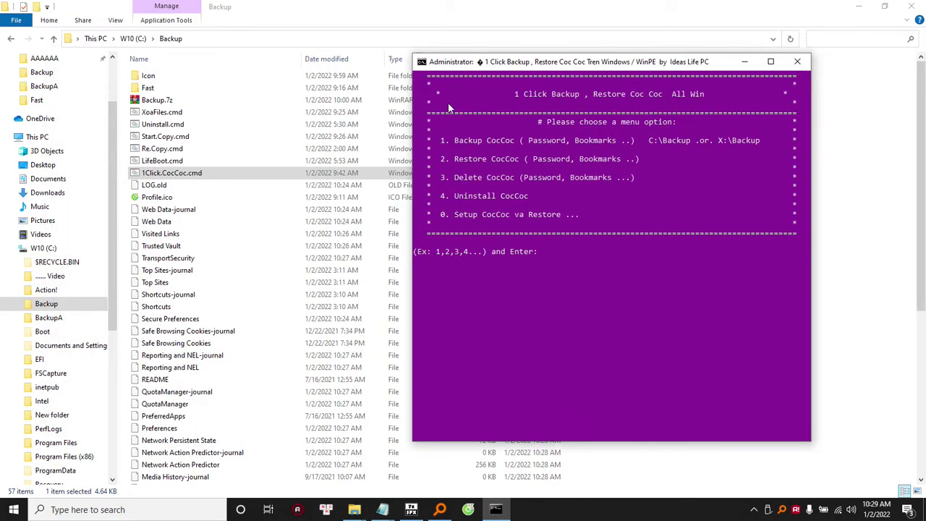
{"action": "left_click", "coordinate": [311, 342]}
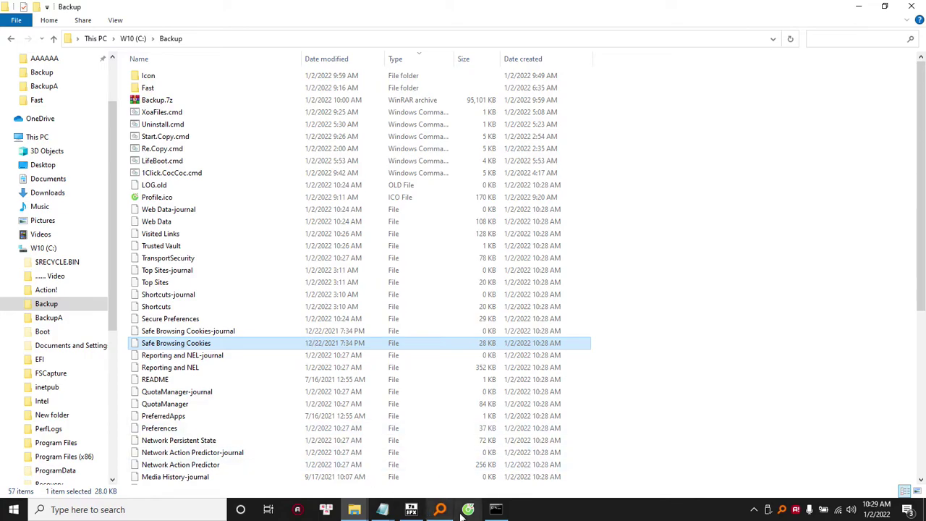
{"action": "left_click", "coordinate": [708, 271]}
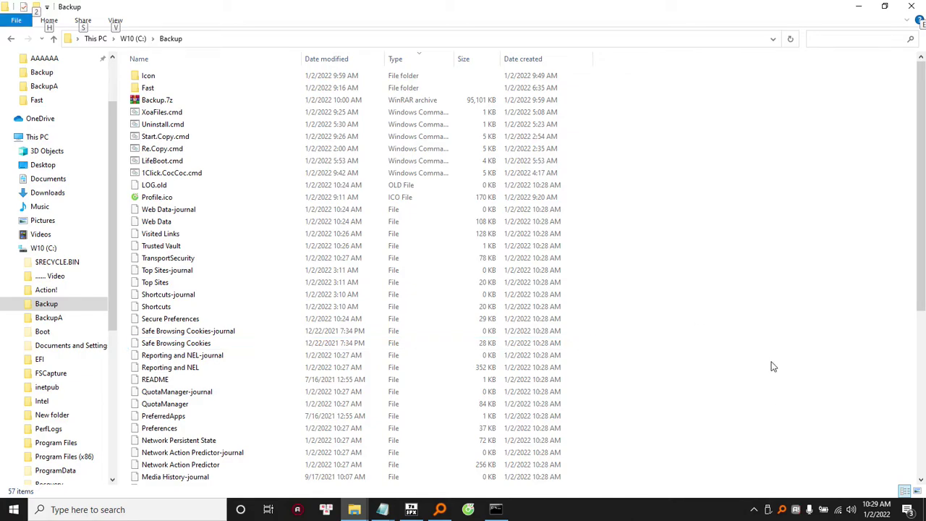
{"action": "left_click", "coordinate": [923, 509]}
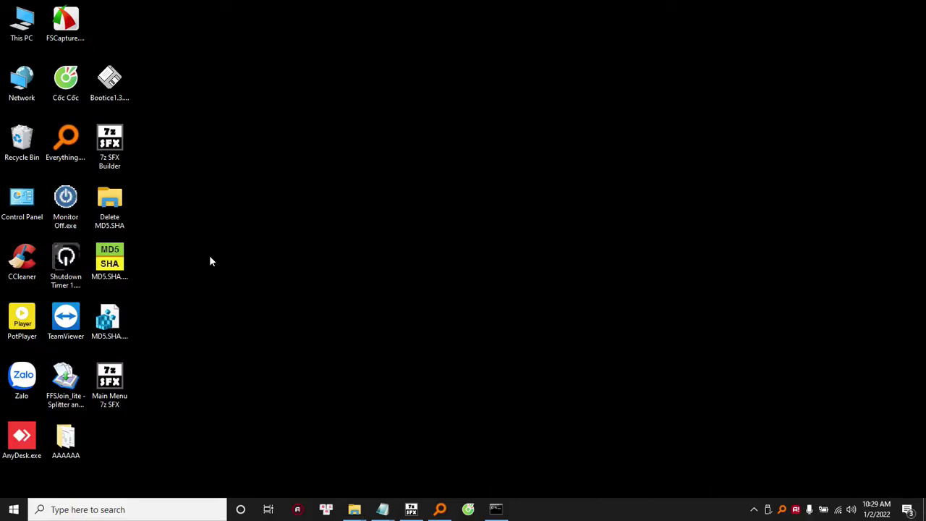
Open the Cốc Cốc shortcut's file location and go to the Browser\User Data\Default folder in a maximized window.
{"action": "right_click", "coordinate": [66, 79]}
{"action": "left_click", "coordinate": [99, 106]}
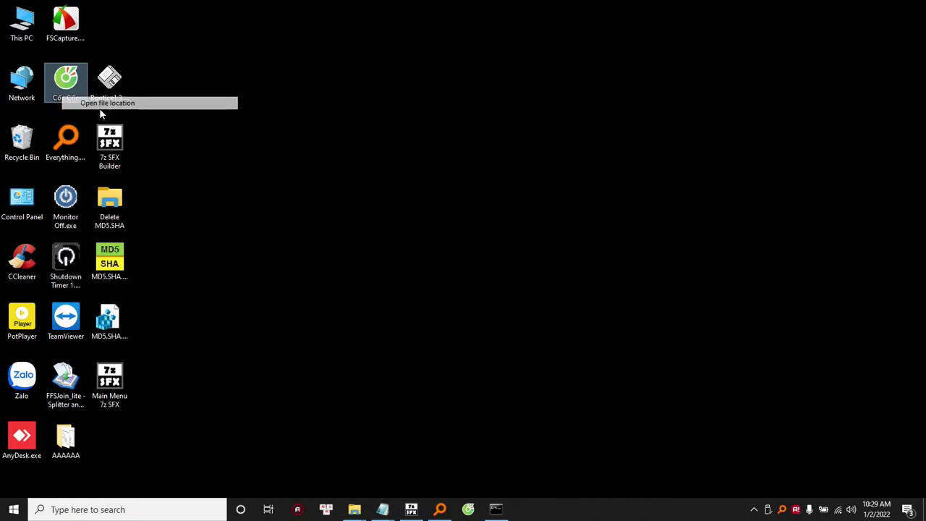
{"action": "left_click", "coordinate": [235, 195]}
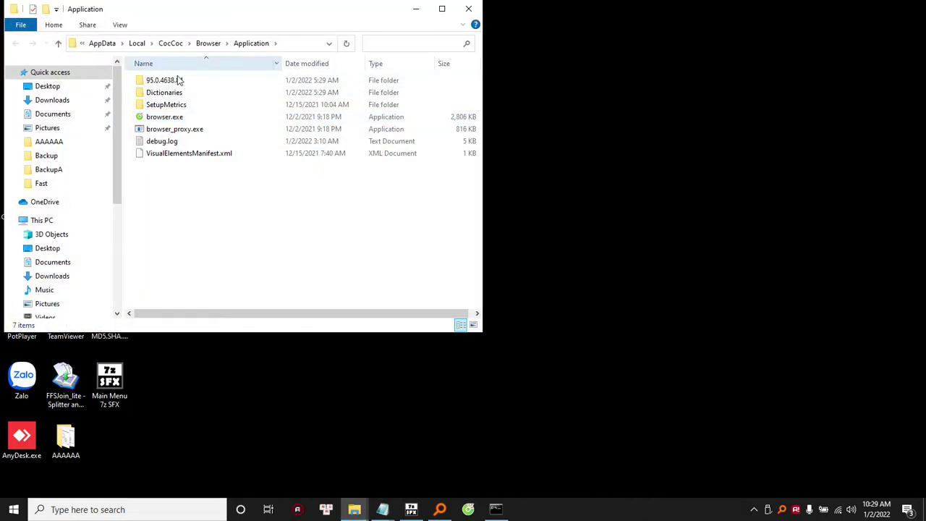
{"action": "left_click", "coordinate": [212, 44]}
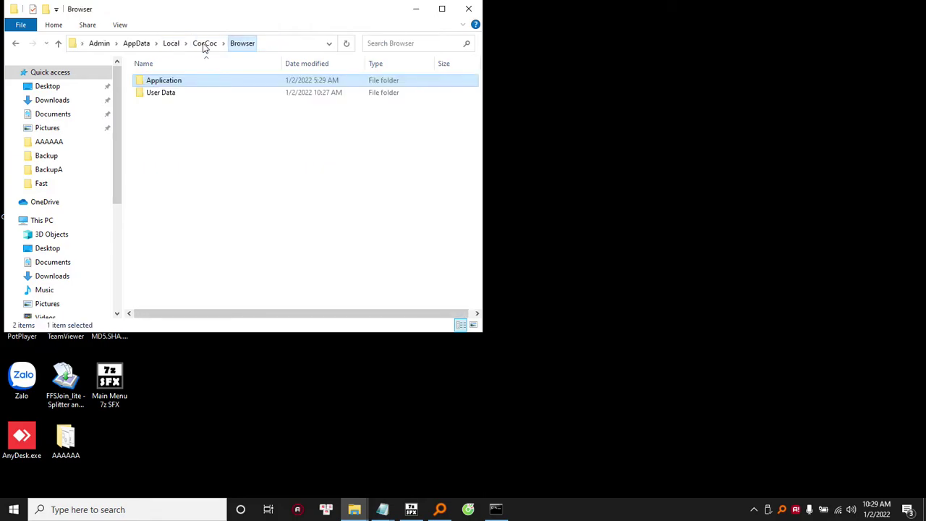
{"action": "double_click", "coordinate": [159, 93]}
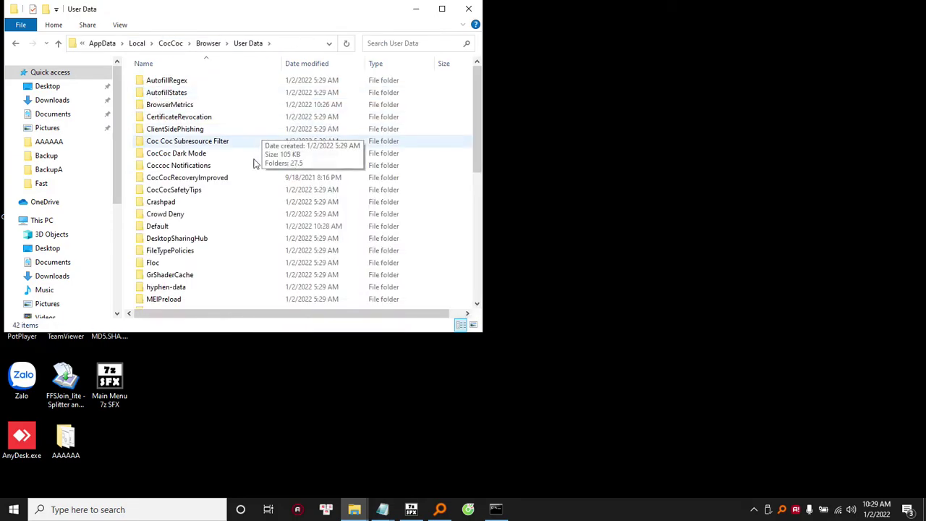
{"action": "double_click", "coordinate": [158, 227]}
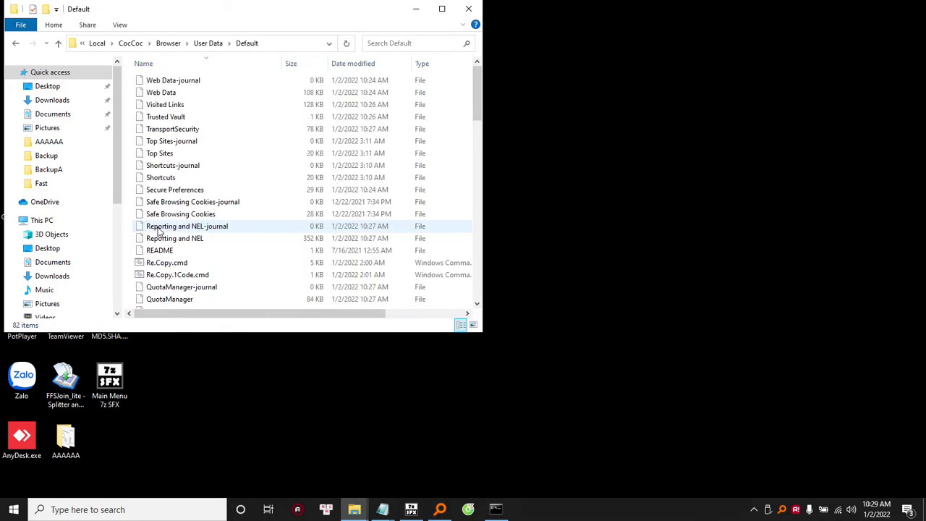
{"action": "left_click", "coordinate": [441, 9]}
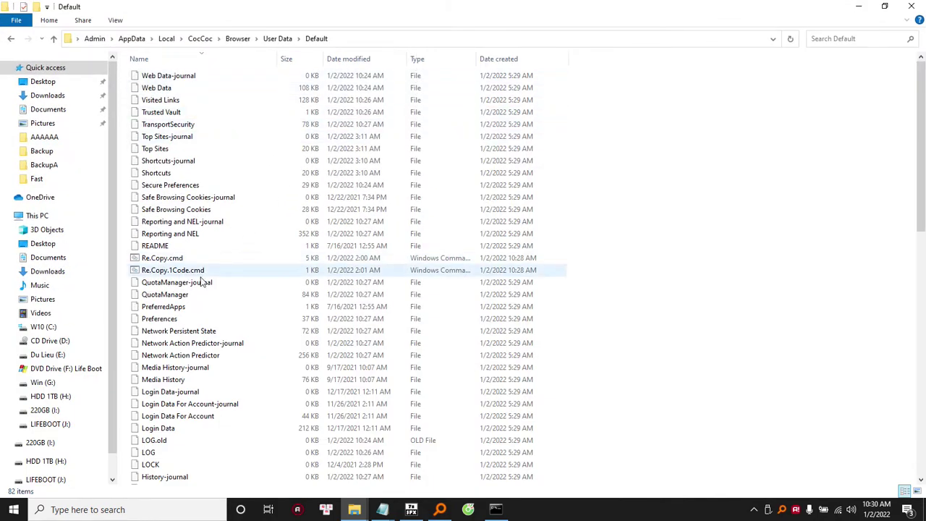
Delete all loose files in the Default profile folder except Re.Copy.cmd and Re.Copy.1Code.cmd, keeping the subfolders.
{"action": "left_click", "coordinate": [174, 269]}
{"action": "left_click", "coordinate": [175, 259]}
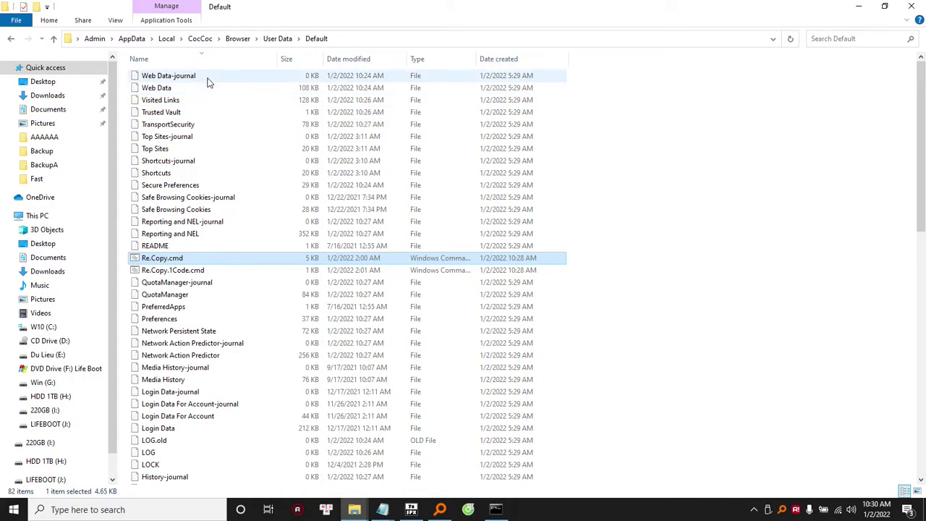
{"action": "scroll", "coordinate": [217, 242], "scroll_direction": "down", "scroll_amount": 6}
{"action": "left_click", "coordinate": [222, 246]}
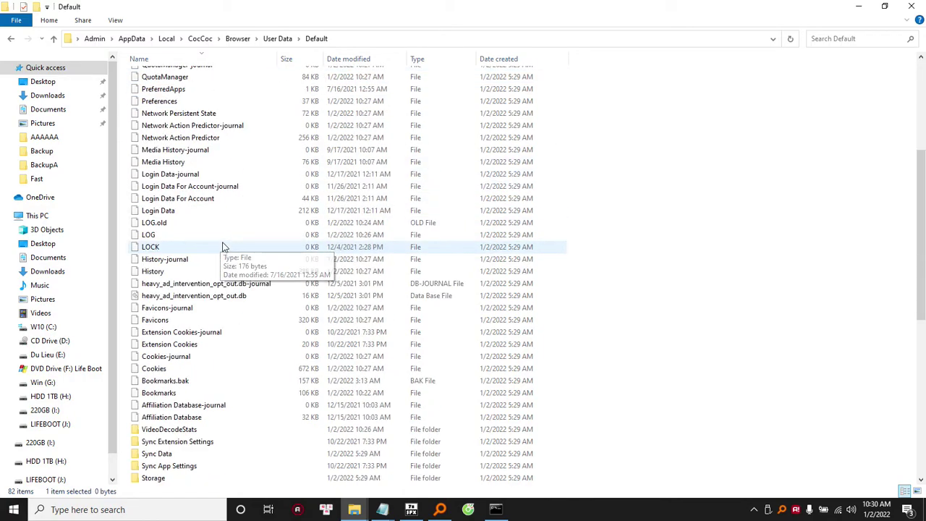
{"action": "scroll", "coordinate": [222, 249], "scroll_direction": "down", "scroll_amount": 2}
{"action": "left_click", "coordinate": [180, 347]}
{"action": "key", "text": "shift+Home"}
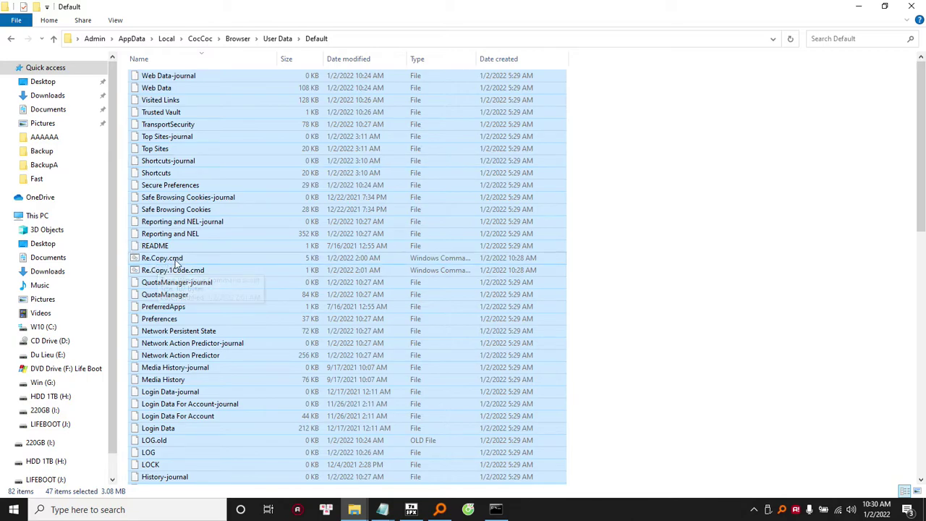
{"action": "left_click", "coordinate": [174, 258], "text": "ctrl"}
{"action": "left_click", "coordinate": [174, 270], "text": "ctrl"}
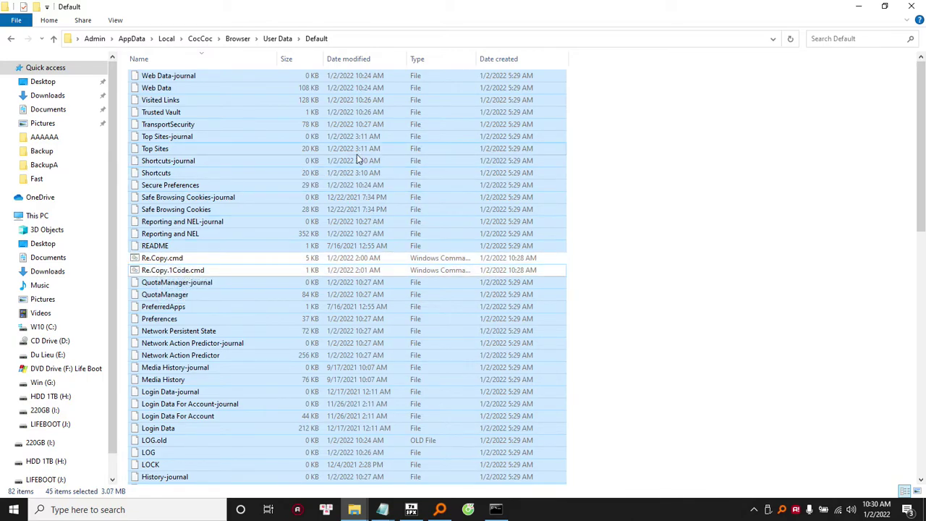
{"action": "right_click", "coordinate": [226, 180]}
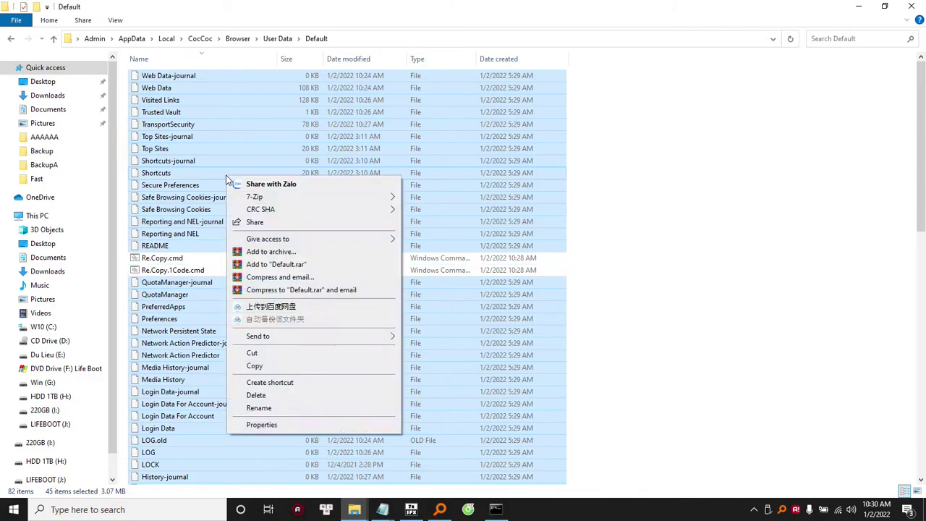
{"action": "left_click", "coordinate": [255, 395]}
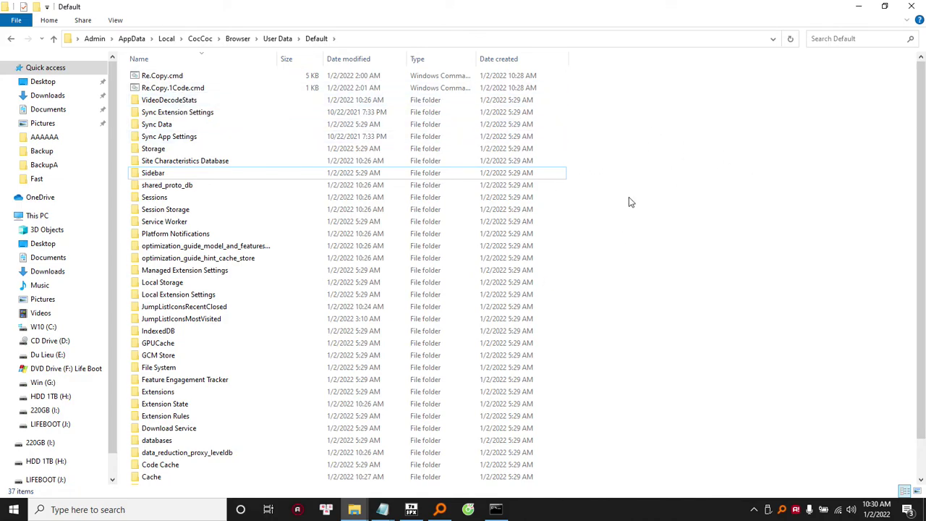
Un-maximize the Default folder window, enlarge it to show all its columns, and place the 1Click.CocCoc script window beside it.
{"action": "double_click", "coordinate": [648, 10]}
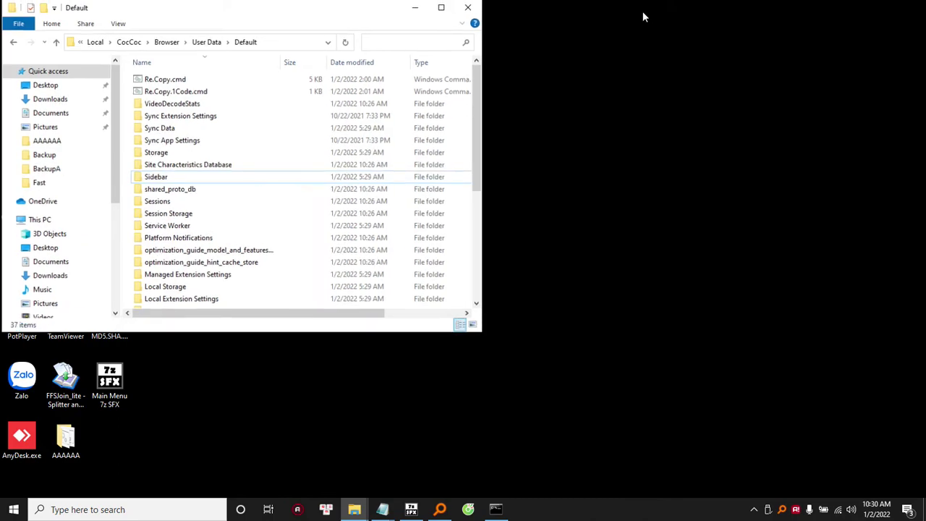
{"action": "left_click_drag", "start_coordinate": [308, 12], "coordinate": [744, 10]}
{"action": "left_click_drag", "start_coordinate": [442, 336], "coordinate": [352, 498]}
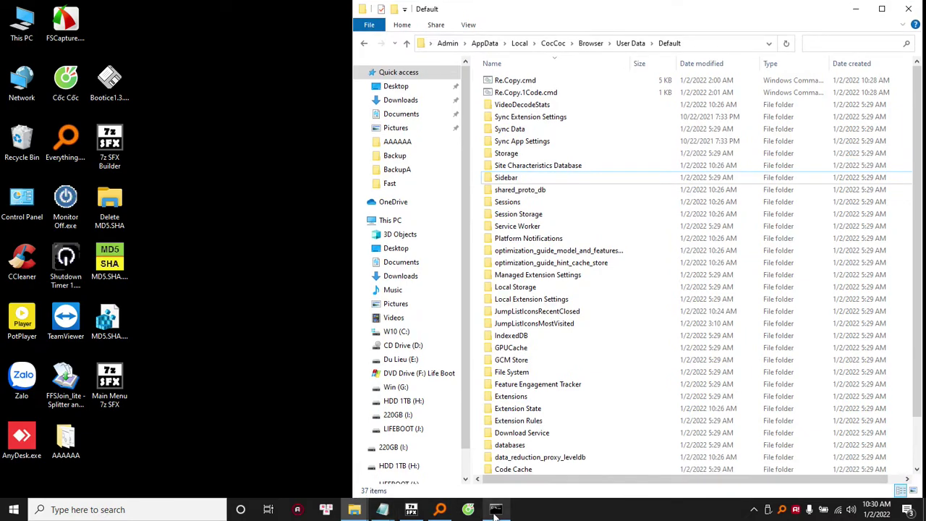
{"action": "left_click", "coordinate": [496, 509]}
{"action": "left_click_drag", "start_coordinate": [626, 64], "coordinate": [224, 29]}
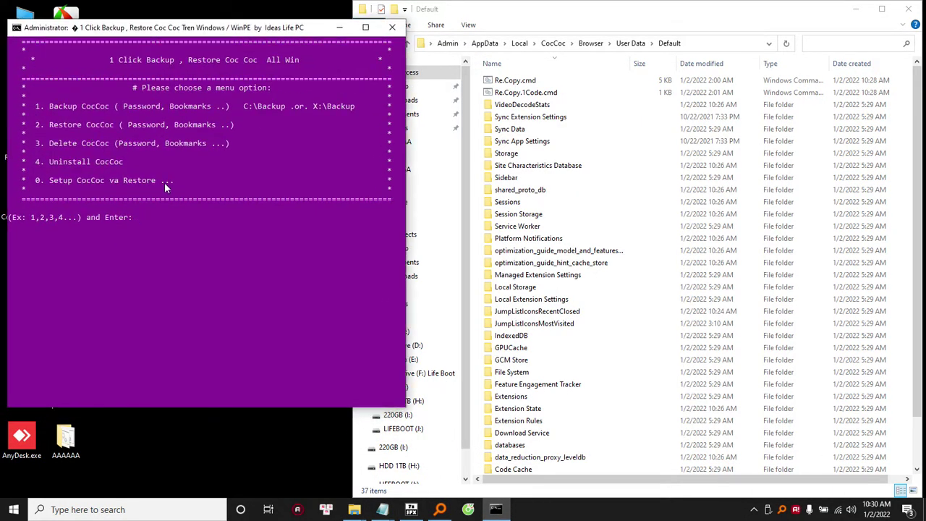
Bring up the C:\Backup folder window, un-maximize it, and place it beside the Default window with its backed-up profile files in view.
{"action": "left_click", "coordinate": [353, 509]}
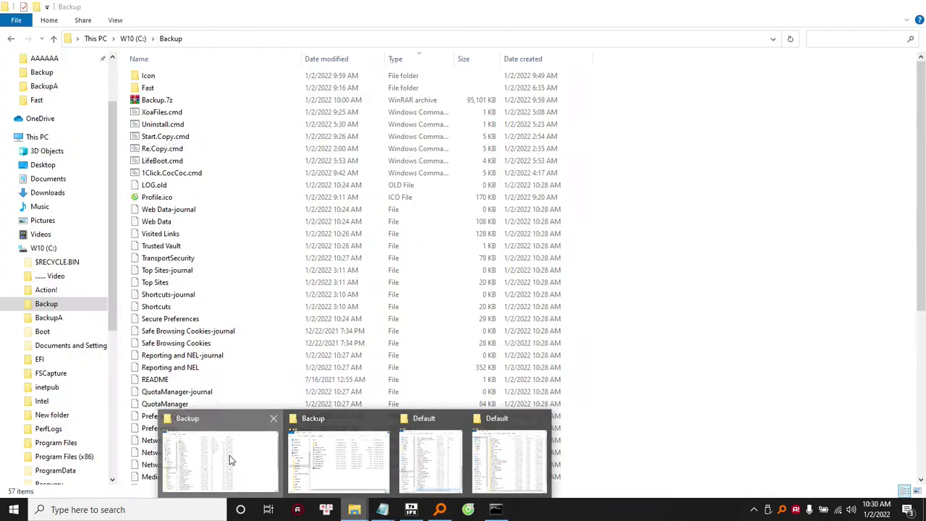
{"action": "left_click", "coordinate": [230, 455]}
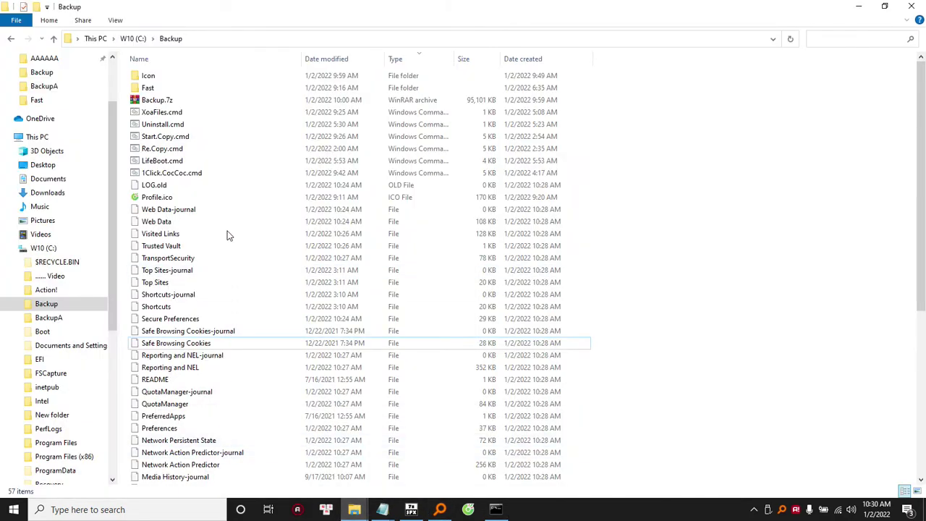
{"action": "double_click", "coordinate": [690, 6]}
{"action": "left_click_drag", "start_coordinate": [313, 176], "coordinate": [175, 213]}
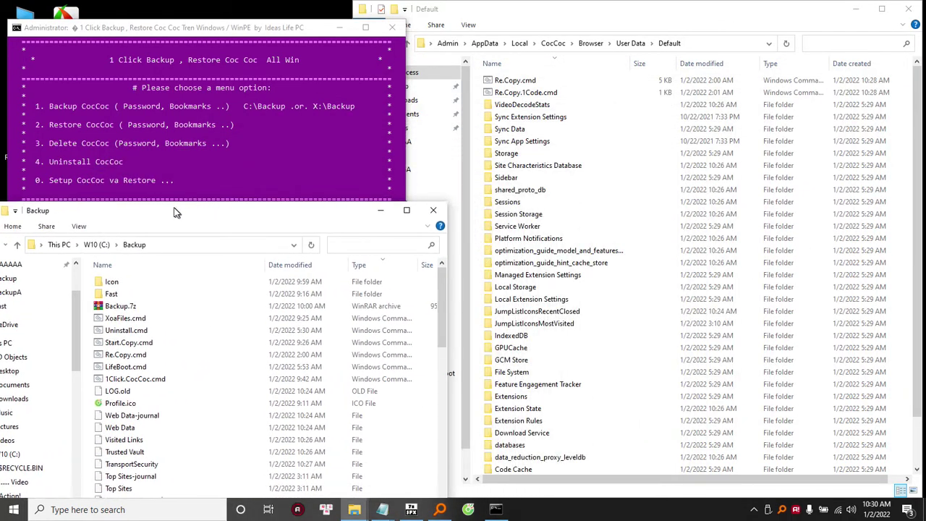
{"action": "scroll", "coordinate": [194, 382], "scroll_direction": "down", "scroll_amount": 7}
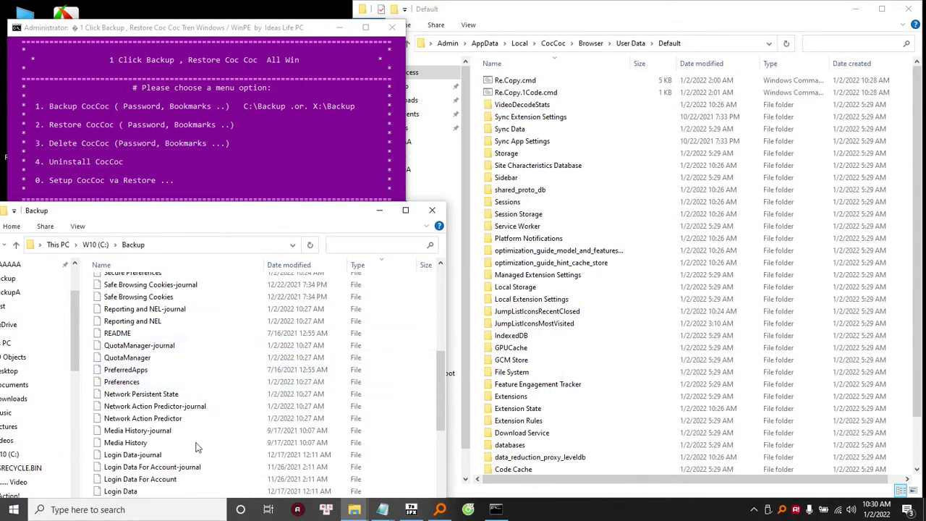
Run the script's Restore CocCoc option and check the profile files copied back into the Default folder.
{"action": "left_click", "coordinate": [614, 238]}
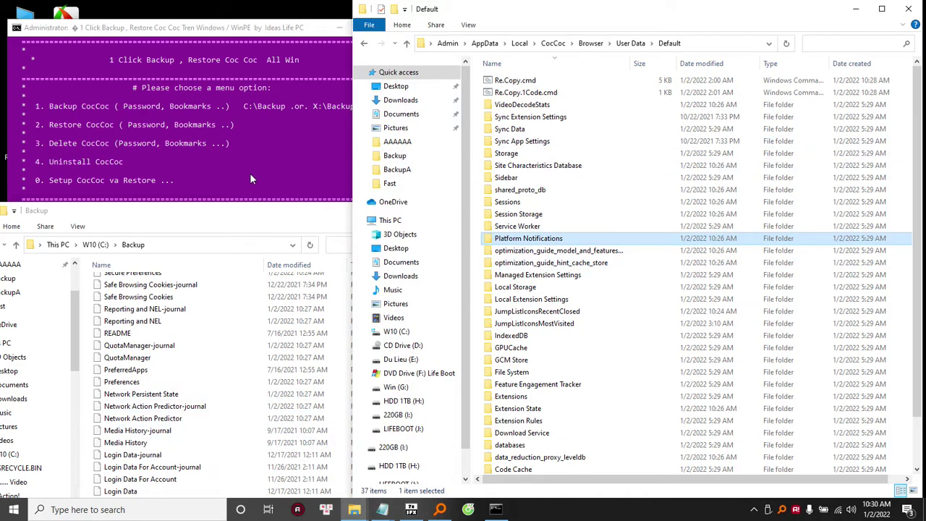
{"action": "left_click", "coordinate": [274, 187]}
{"action": "left_click", "coordinate": [241, 236]}
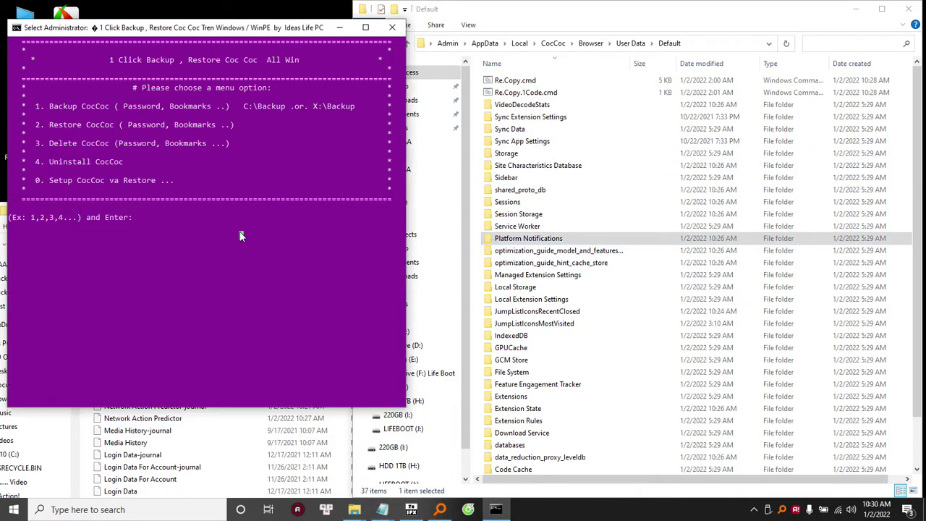
{"action": "type", "text": "1"}
{"action": "key", "text": "Return"}
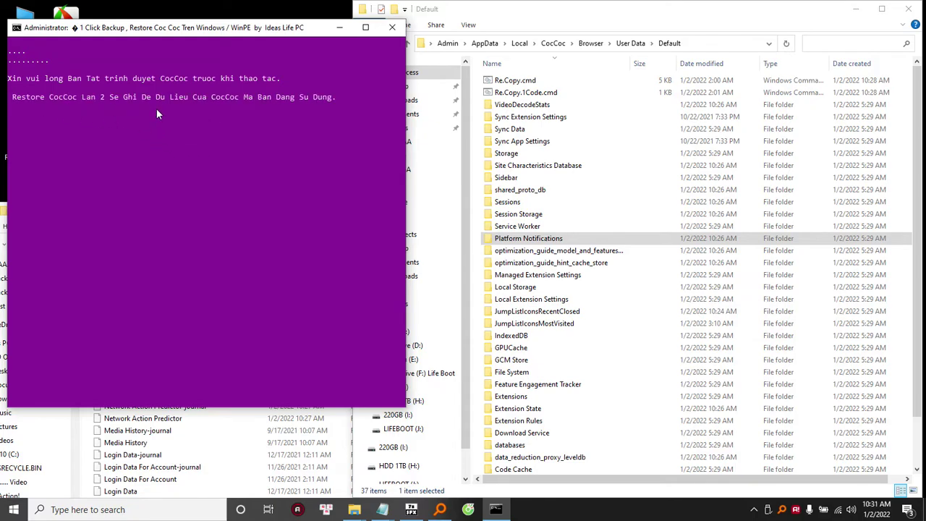
{"action": "left_click", "coordinate": [603, 179]}
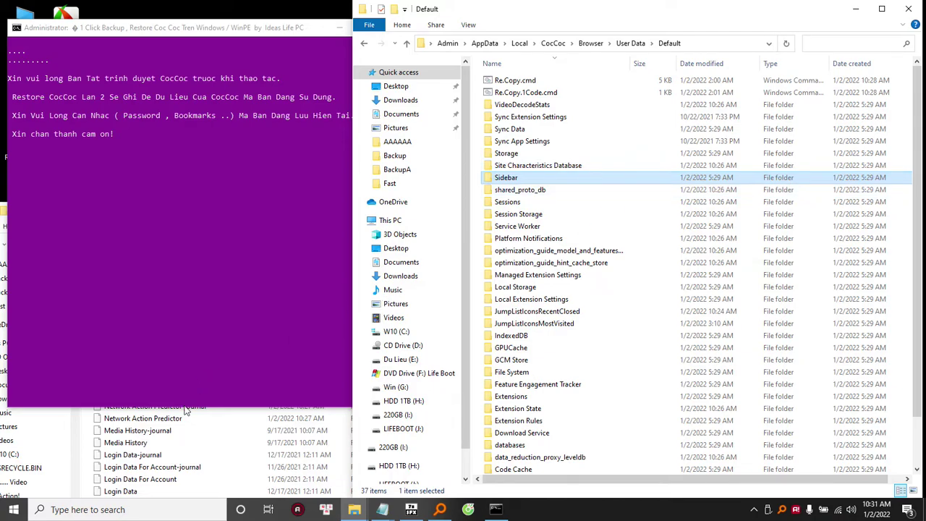
{"action": "left_click", "coordinate": [180, 466]}
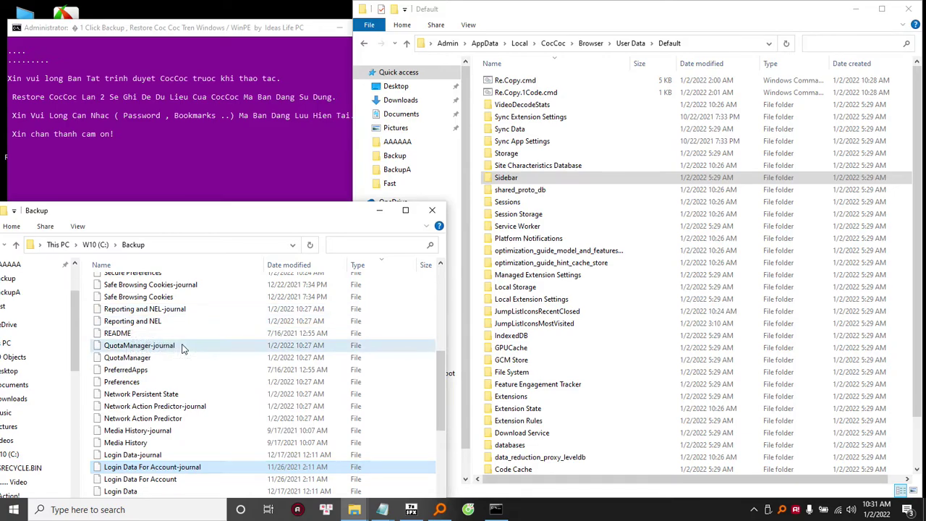
{"action": "left_click", "coordinate": [177, 345]}
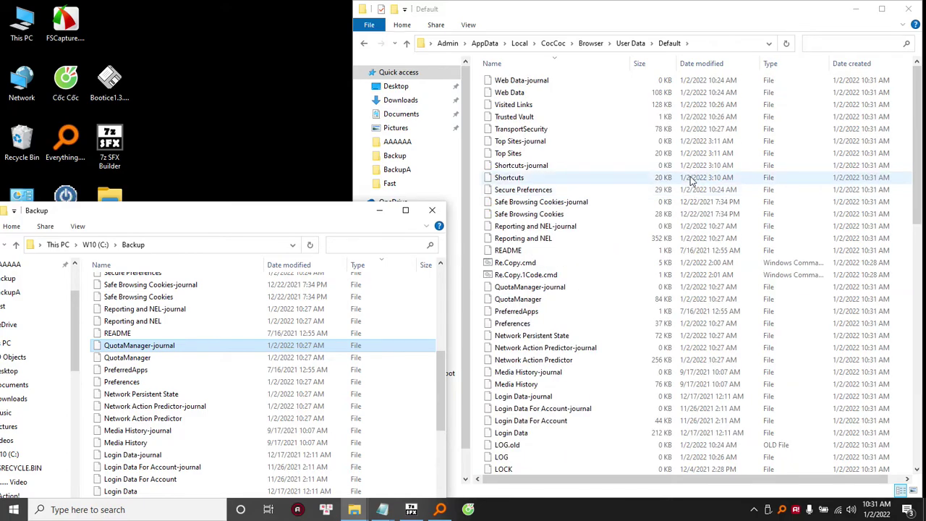
{"action": "left_click", "coordinate": [690, 179]}
{"action": "left_click", "coordinate": [666, 250]}
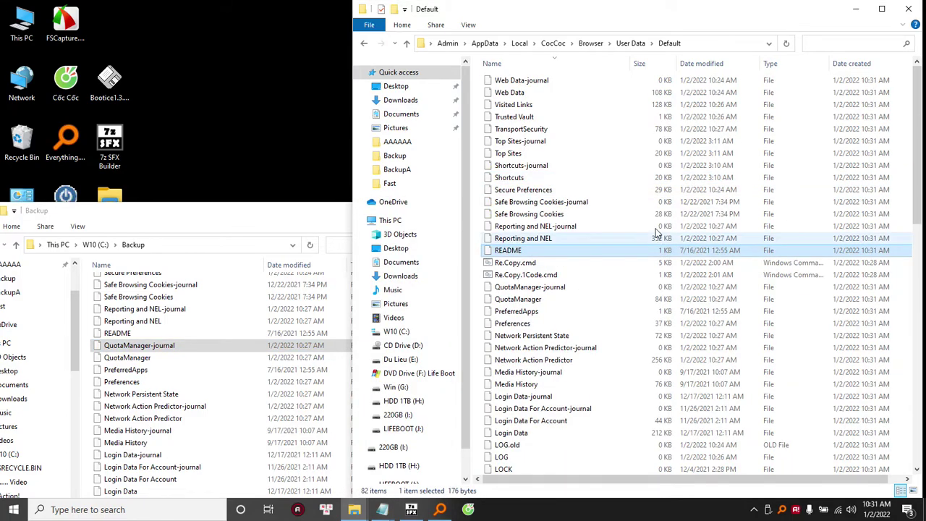
{"action": "left_click", "coordinate": [598, 323]}
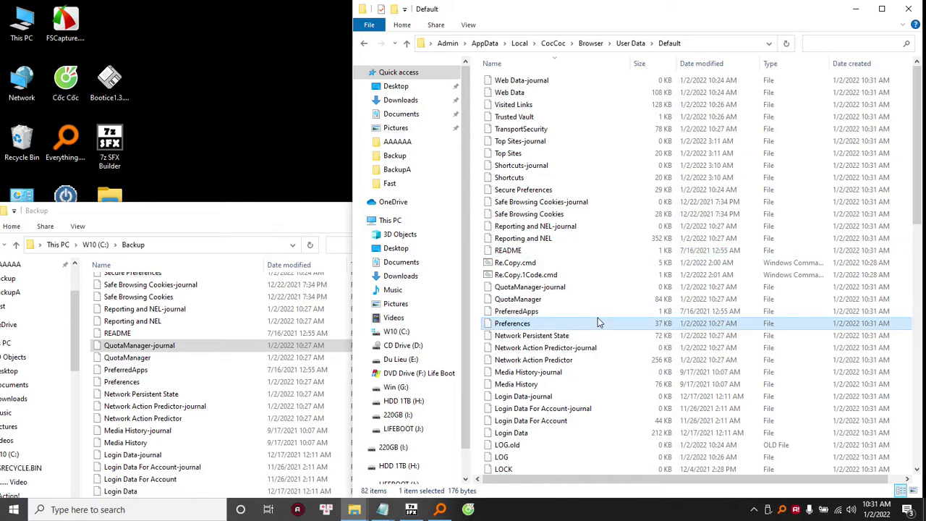
Delete the restored loose files from the Default folder again, keeping Re.Copy.cmd, Re.Copy.1Code.cmd and the subfolders.
{"action": "left_click", "coordinate": [518, 81]}
{"action": "scroll", "coordinate": [550, 304], "scroll_direction": "down", "scroll_amount": 9}
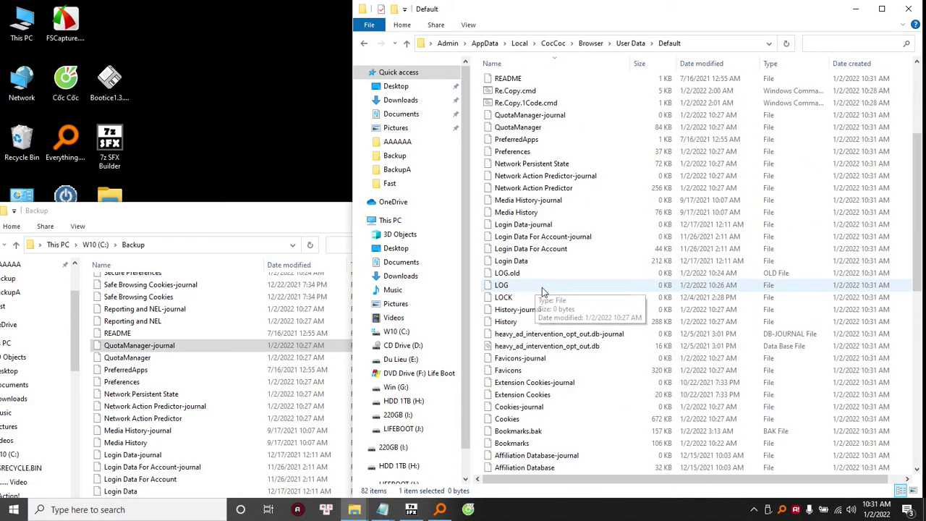
{"action": "left_click", "coordinate": [535, 321], "text": "shift"}
{"action": "scroll", "coordinate": [607, 230], "scroll_direction": "up", "scroll_amount": 9}
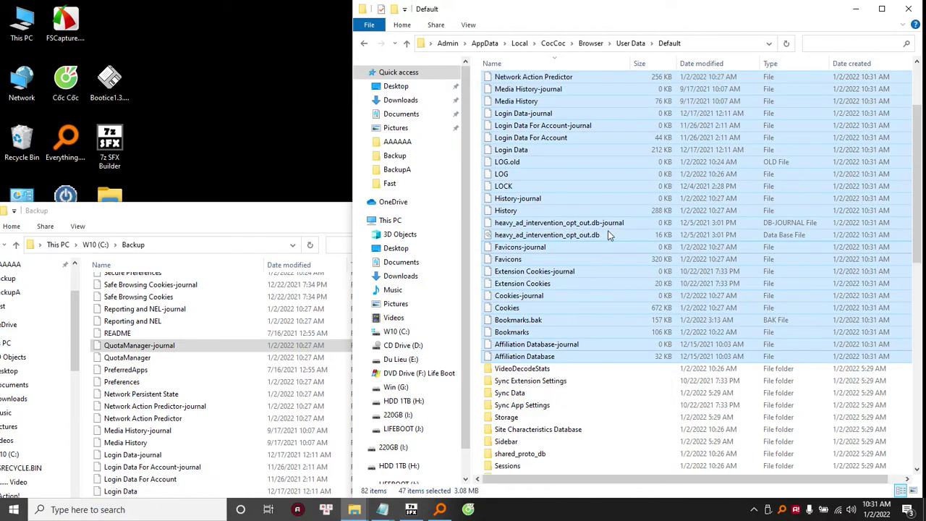
{"action": "left_click", "coordinate": [527, 264], "text": "ctrl"}
{"action": "left_click", "coordinate": [528, 275], "text": "ctrl"}
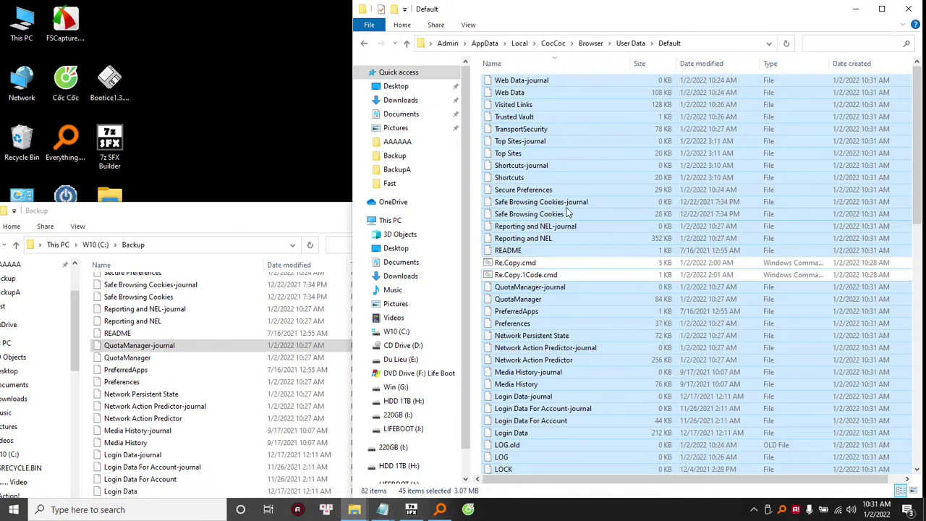
{"action": "right_click", "coordinate": [568, 211]}
{"action": "left_click", "coordinate": [608, 428]}
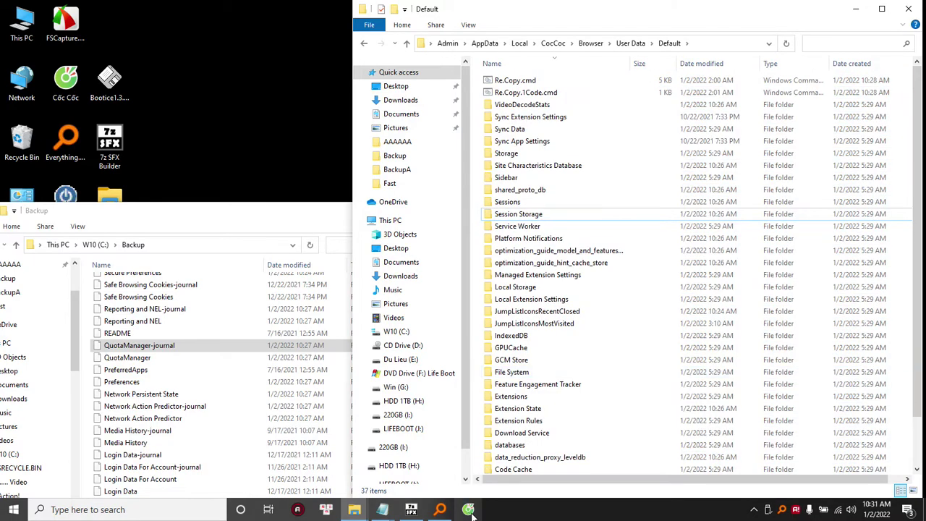
Launch Cốc Cốc without its profile files, look at the welcome and new-tab pages, and close the browser with both tabs.
{"action": "left_click", "coordinate": [468, 509]}
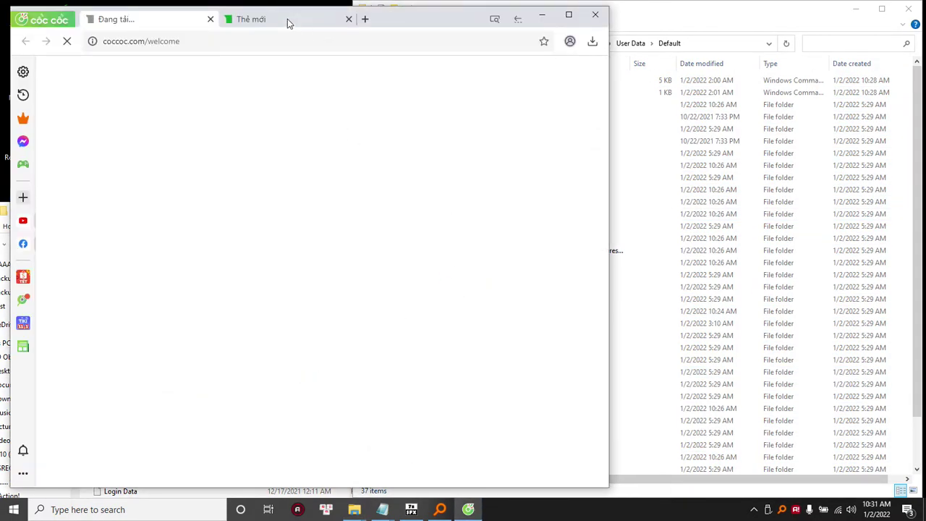
{"action": "left_click", "coordinate": [287, 23]}
{"action": "left_click", "coordinate": [175, 21]}
{"action": "left_click", "coordinate": [275, 21]}
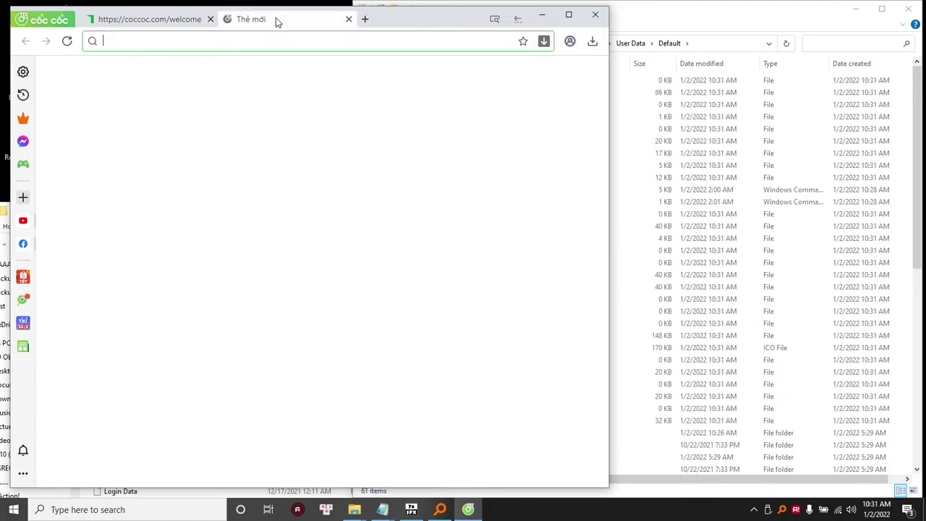
{"action": "left_click", "coordinate": [156, 27]}
{"action": "left_click", "coordinate": [266, 16]}
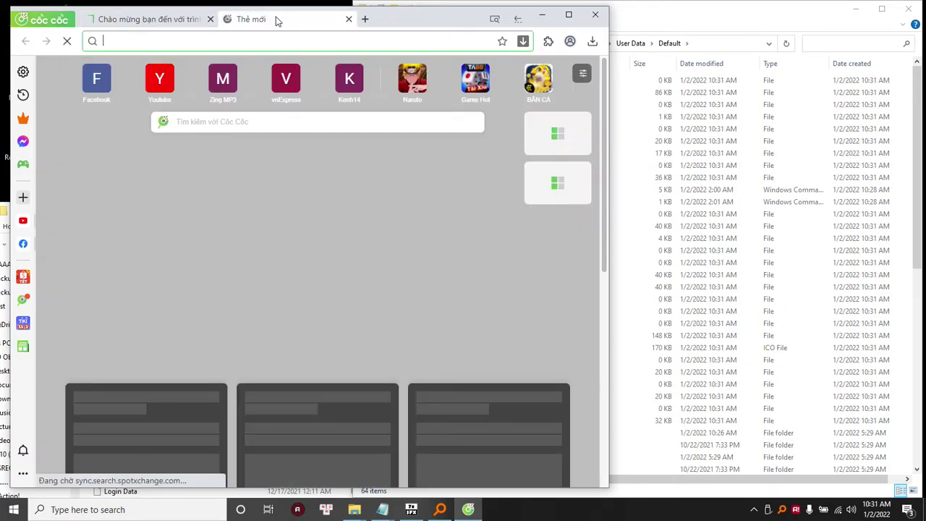
{"action": "left_click", "coordinate": [597, 15]}
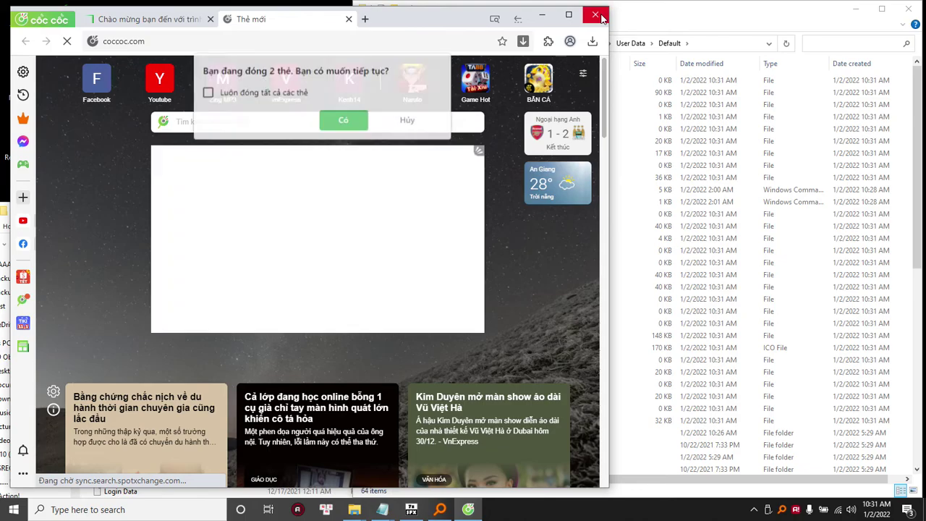
{"action": "left_click", "coordinate": [348, 119]}
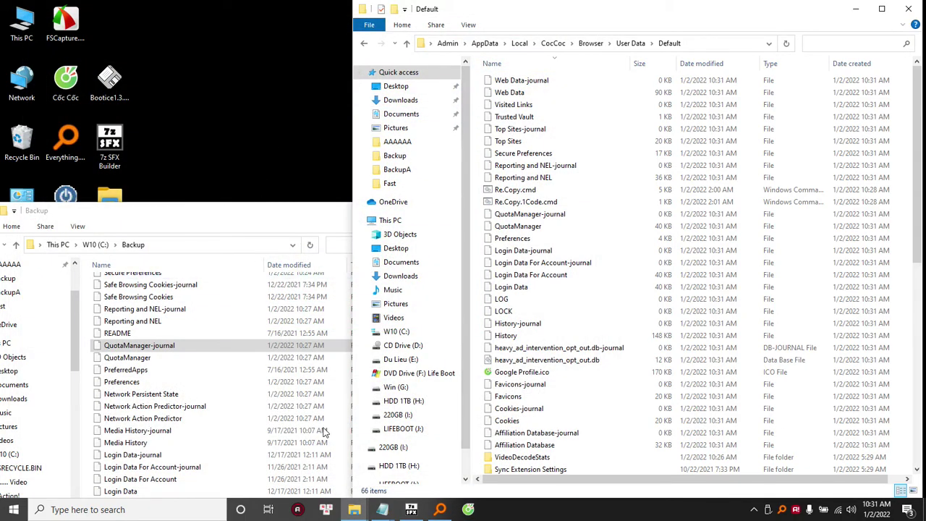
Launch 1Click.CocCoc.cmd from C:\Backup, run its Restore CocCoc option, and check the profile files in the Default folder.
{"action": "left_click", "coordinate": [177, 381]}
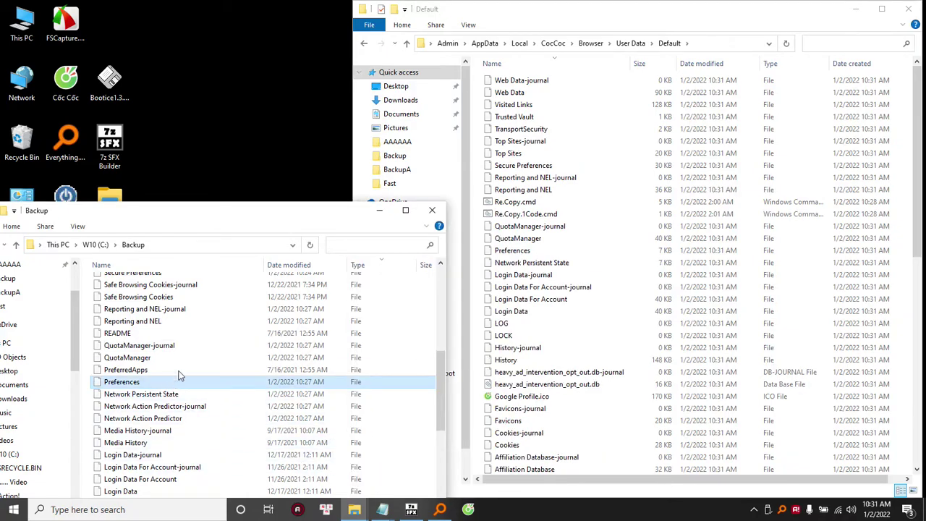
{"action": "scroll", "coordinate": [256, 345], "scroll_direction": "up", "scroll_amount": 7}
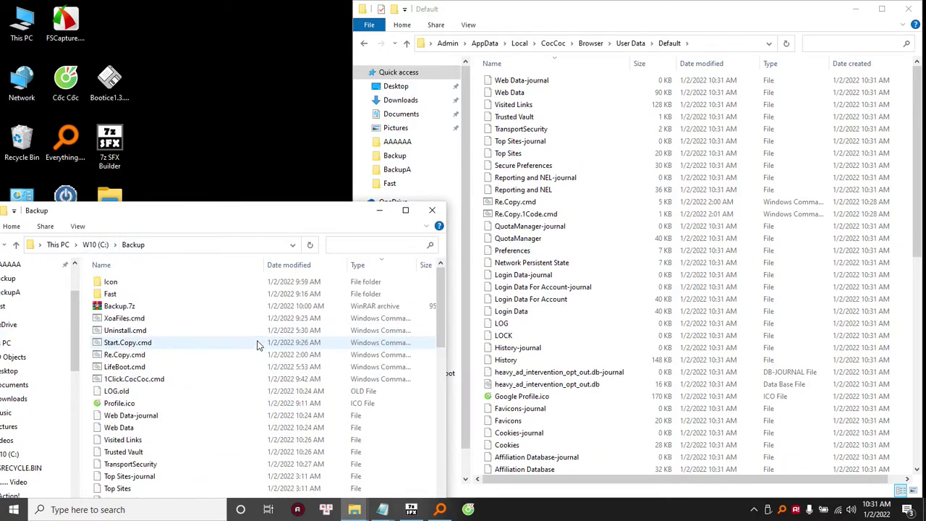
{"action": "double_click", "coordinate": [145, 380]}
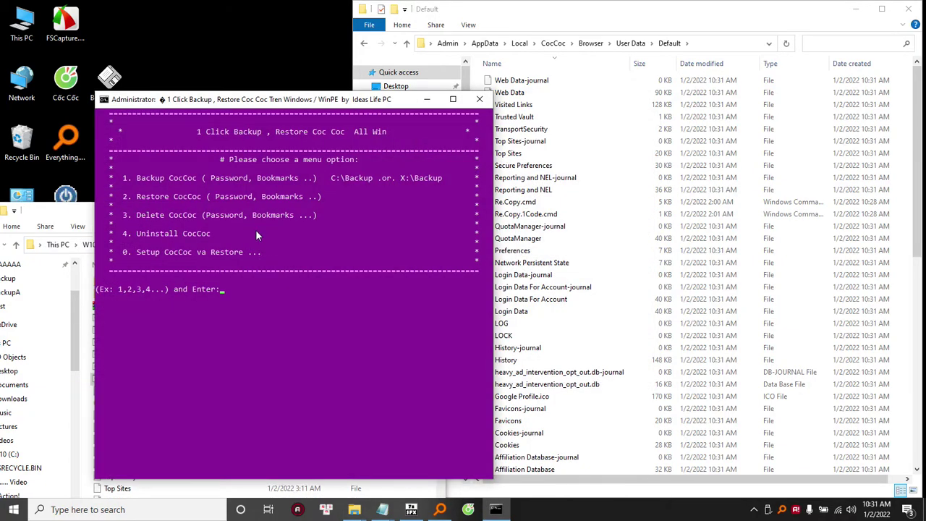
{"action": "type", "text": "1"}
{"action": "key", "text": "Return"}
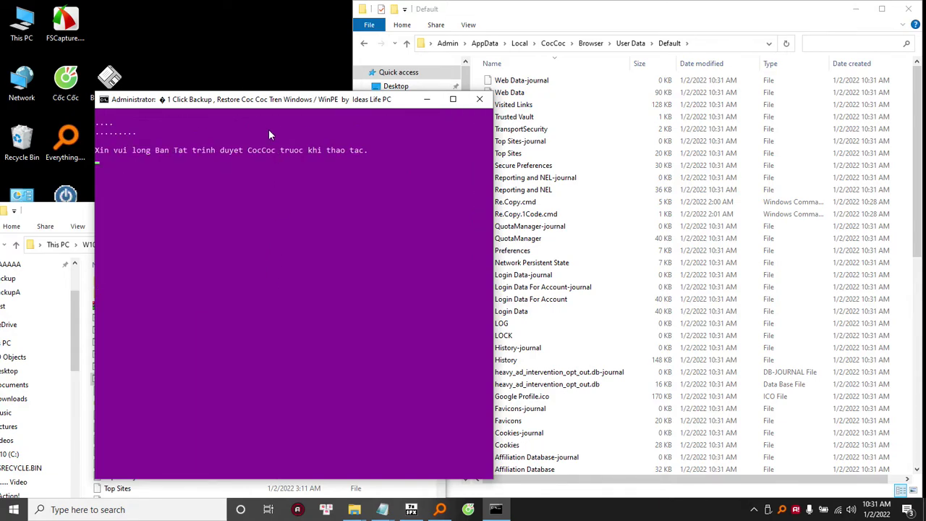
{"action": "left_click_drag", "start_coordinate": [274, 102], "coordinate": [194, 49]}
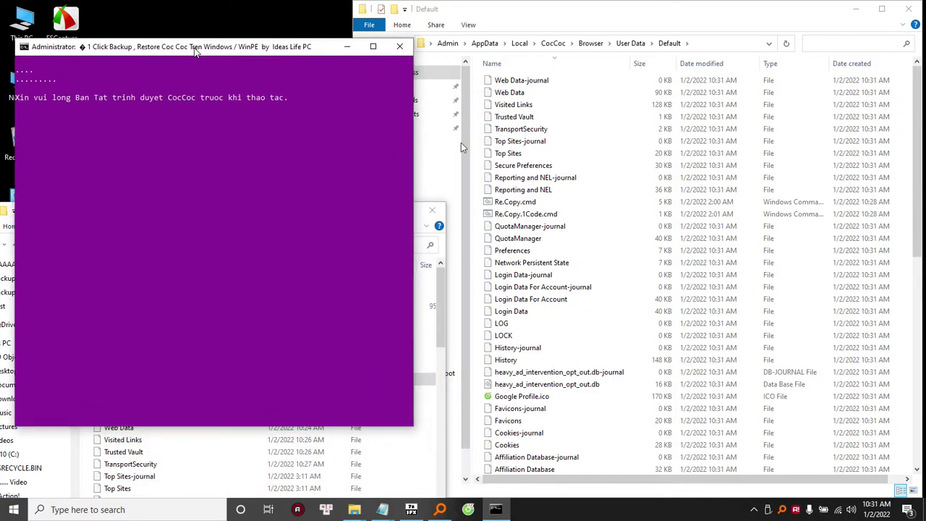
{"action": "left_click", "coordinate": [618, 187]}
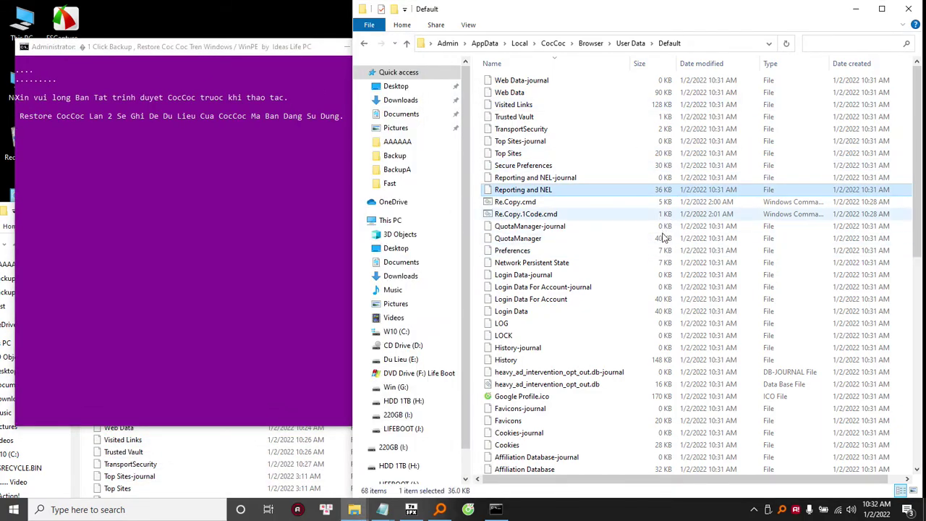
{"action": "left_click", "coordinate": [242, 194]}
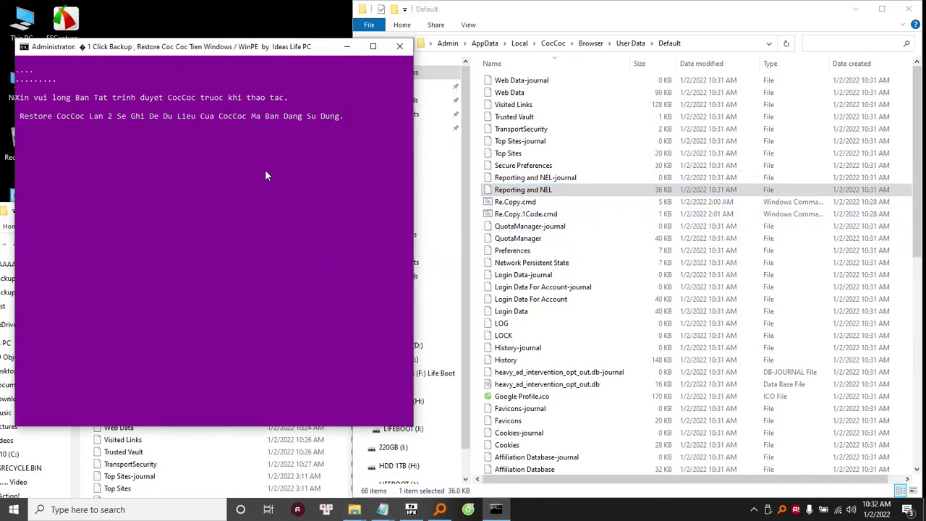
{"action": "left_click", "coordinate": [572, 225]}
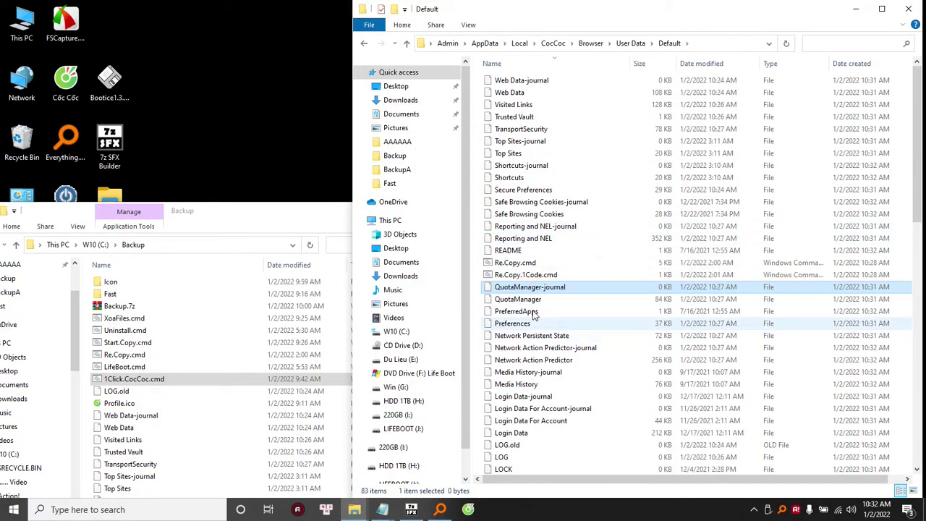
{"action": "left_click", "coordinate": [533, 313]}
Launch Cốc Cốc to check the restored bookmarks and history, reopening the recently closed two-tab window and closing it again.
{"action": "left_click", "coordinate": [468, 510]}
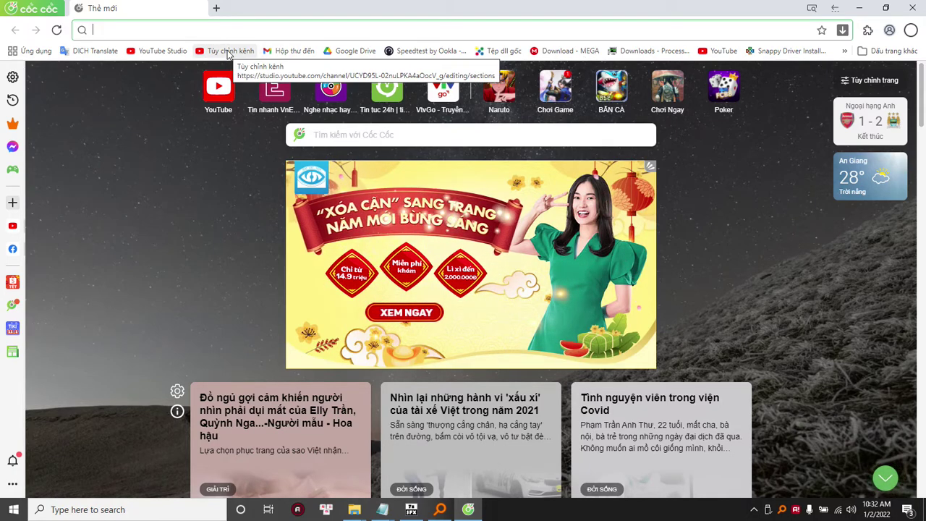
{"action": "left_click", "coordinate": [33, 8]}
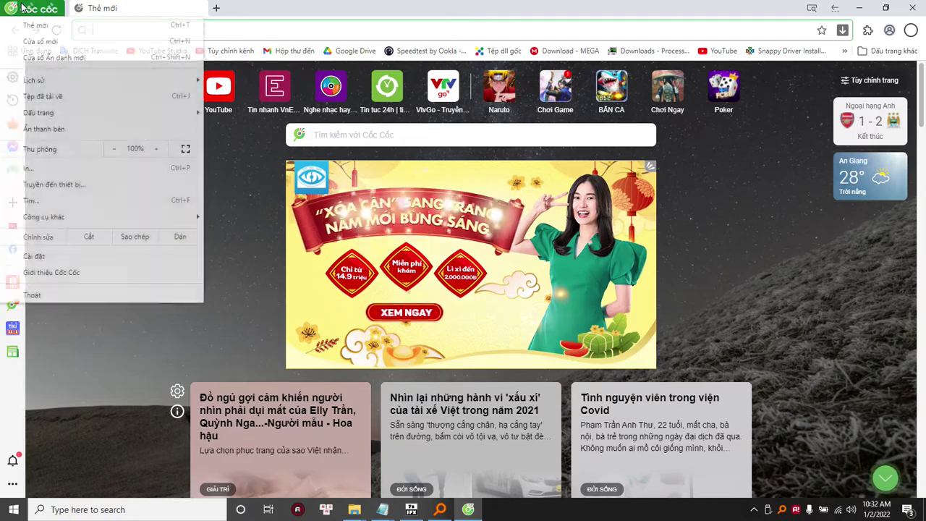
{"action": "mouse_move", "coordinate": [92, 81]}
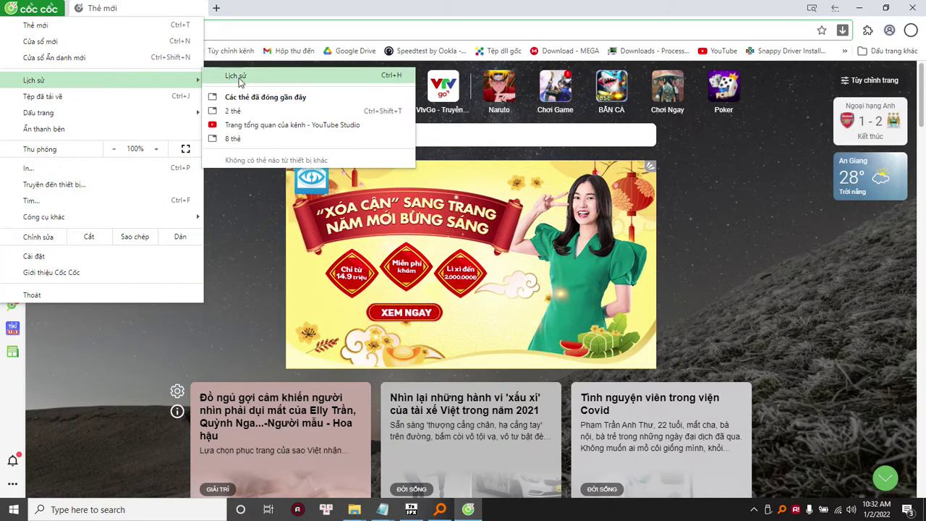
{"action": "left_click", "coordinate": [235, 113]}
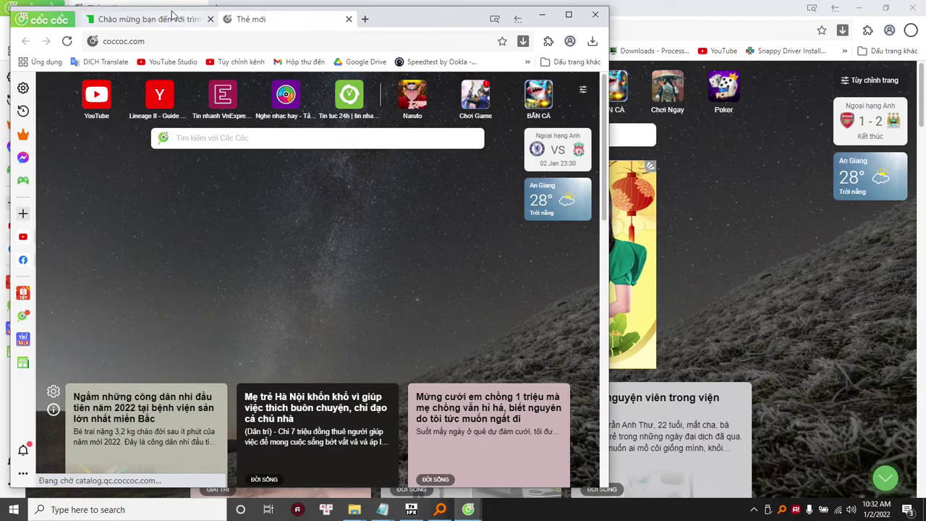
{"action": "left_click", "coordinate": [163, 20]}
{"action": "left_click", "coordinate": [594, 15]}
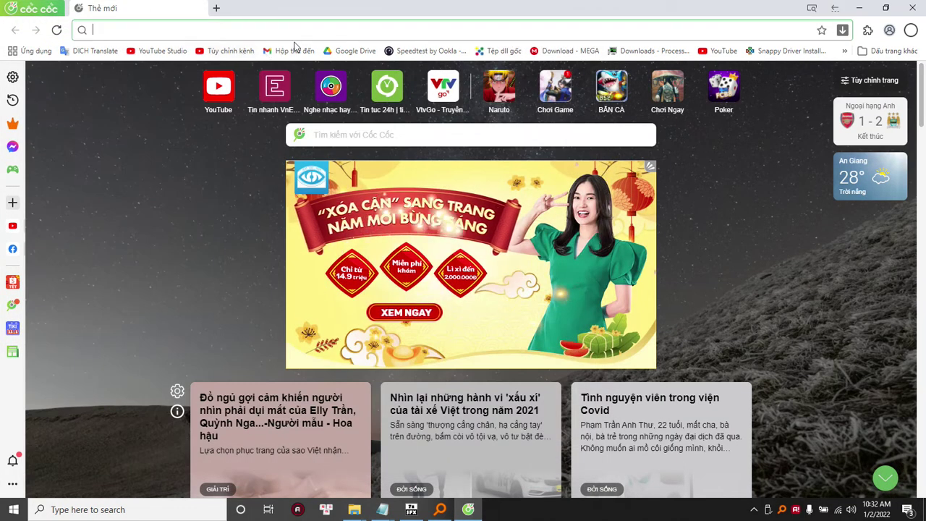
Open YouTube from the bookmarks and look through the signed-in channel's YouTube Studio dashboard.
{"action": "left_click", "coordinate": [727, 50]}
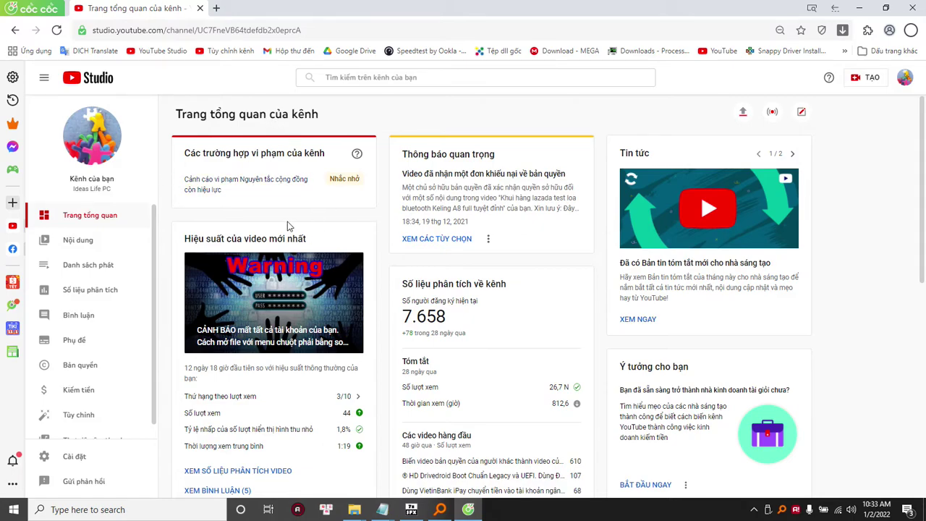
{"action": "scroll", "coordinate": [178, 270], "scroll_direction": "down", "scroll_amount": 6}
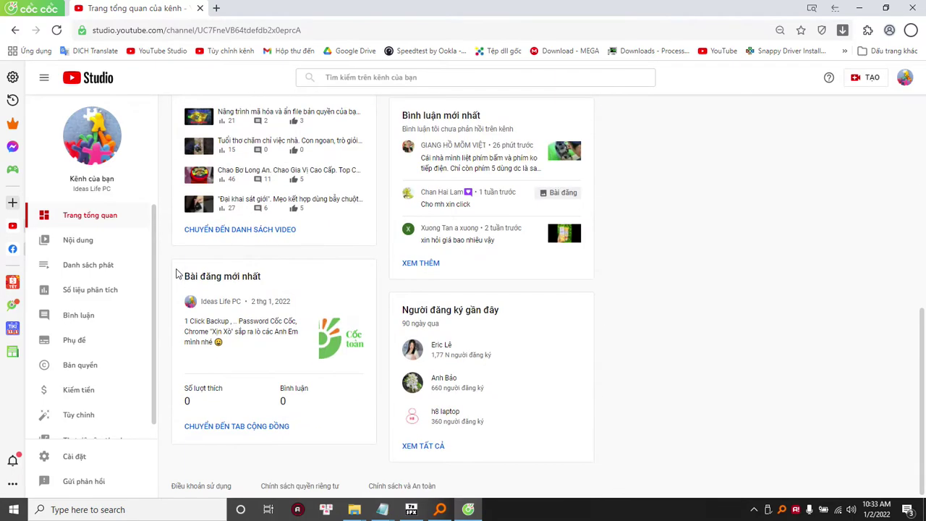
{"action": "scroll", "coordinate": [180, 289], "scroll_direction": "up", "scroll_amount": 5}
{"action": "scroll", "coordinate": [180, 289], "scroll_direction": "up", "scroll_amount": 1}
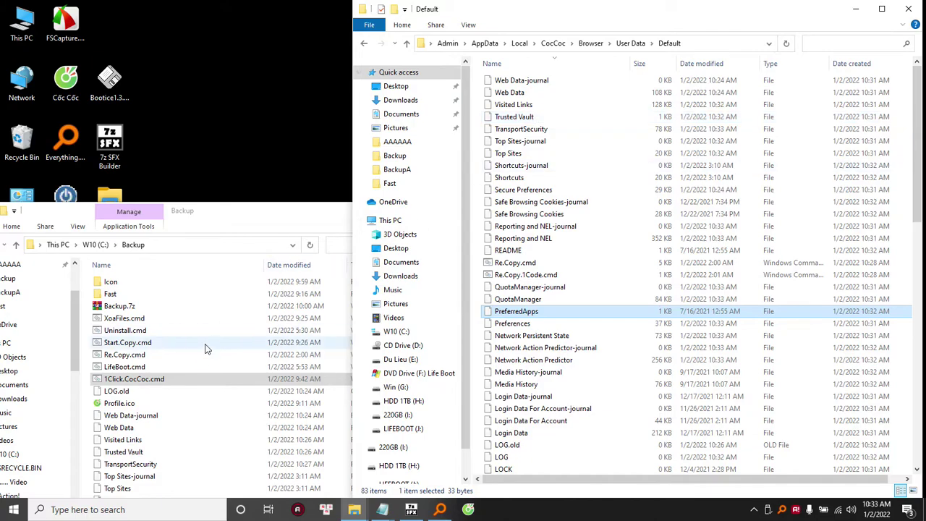
Examine the command scripts in C:\Backup, such as Start.Copy.cmd and Re.Copy.cmd, alongside the profile files in the Default folder.
{"action": "left_click", "coordinate": [152, 344]}
{"action": "left_click", "coordinate": [616, 136]}
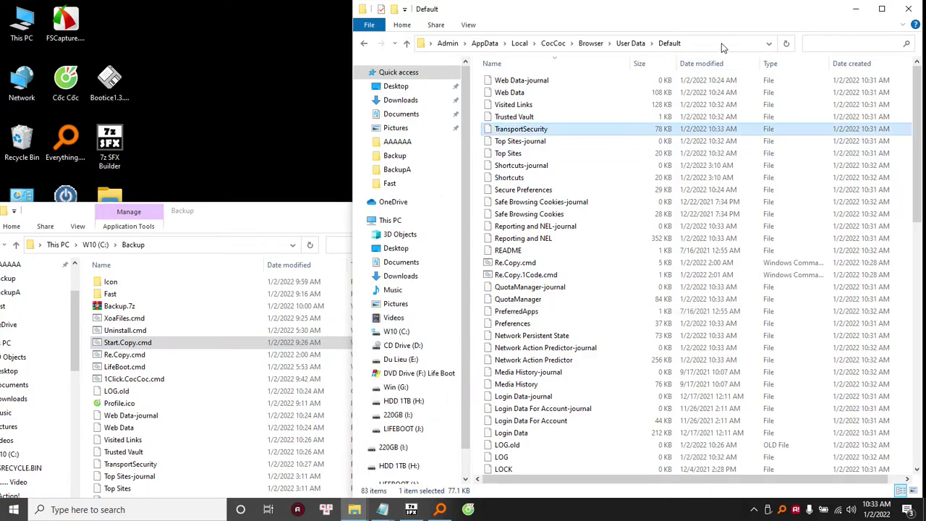
{"action": "left_click", "coordinate": [534, 215]}
{"action": "left_click", "coordinate": [124, 383]}
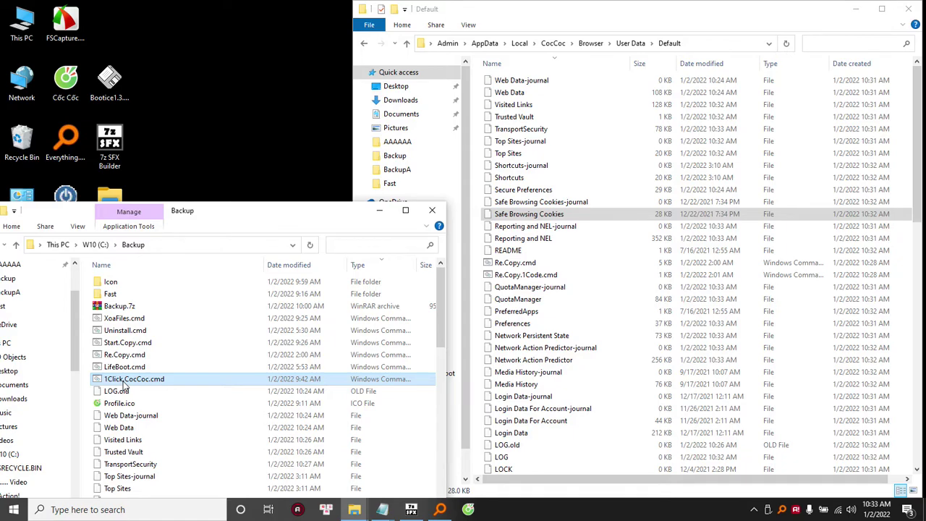
{"action": "left_click", "coordinate": [528, 238]}
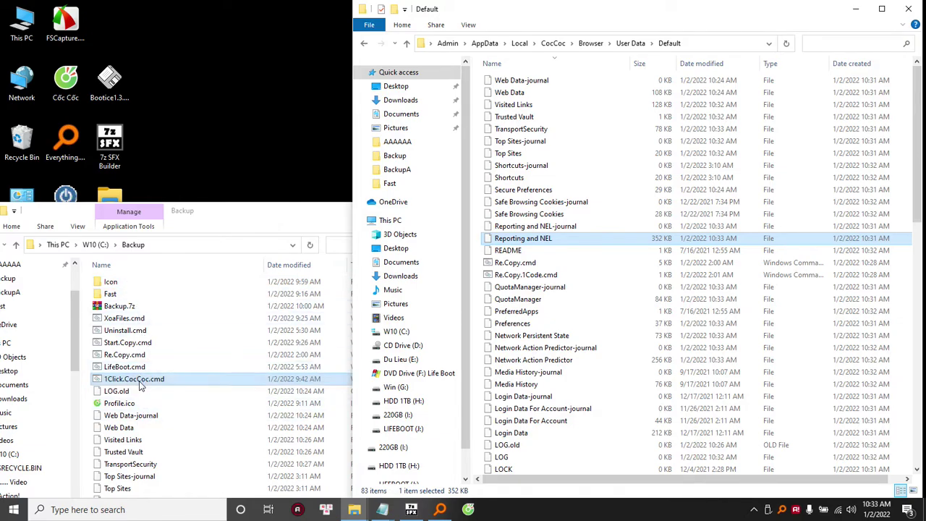
{"action": "left_click", "coordinate": [141, 403]}
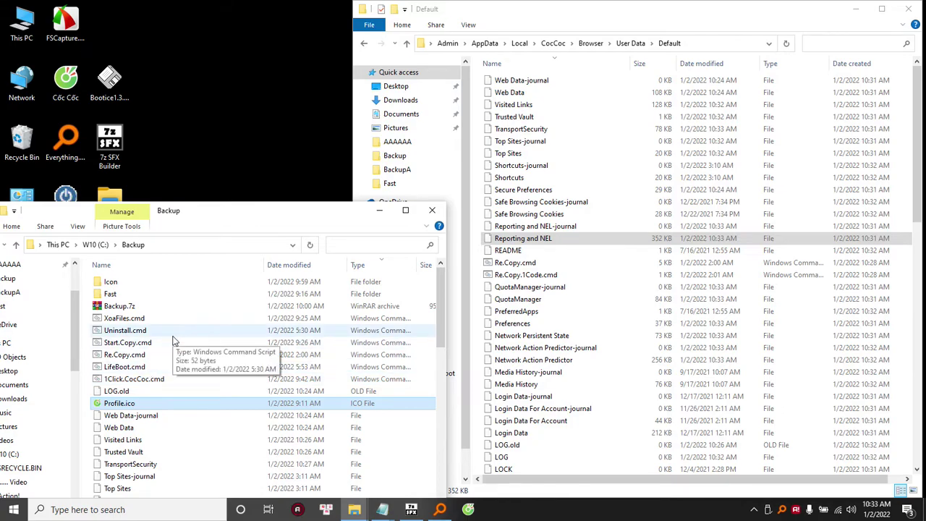
{"action": "left_click", "coordinate": [543, 202]}
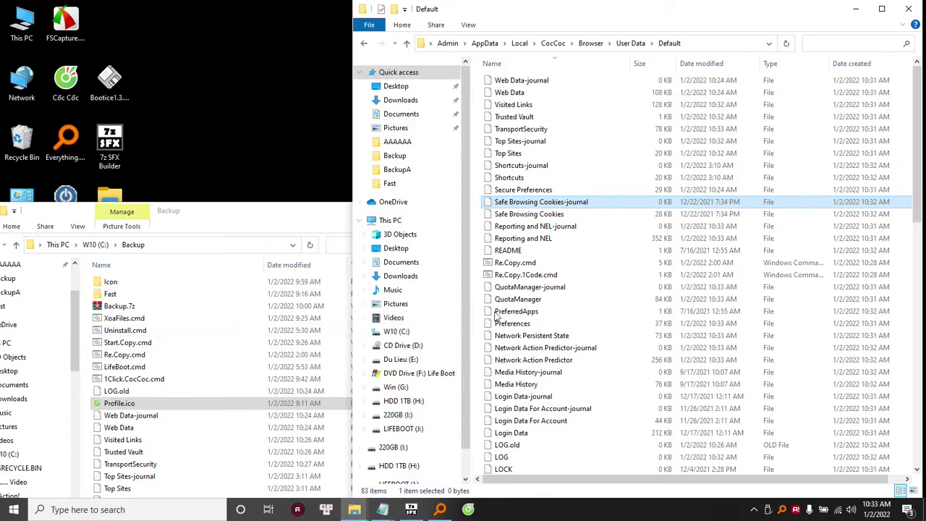
{"action": "left_click", "coordinate": [590, 311]}
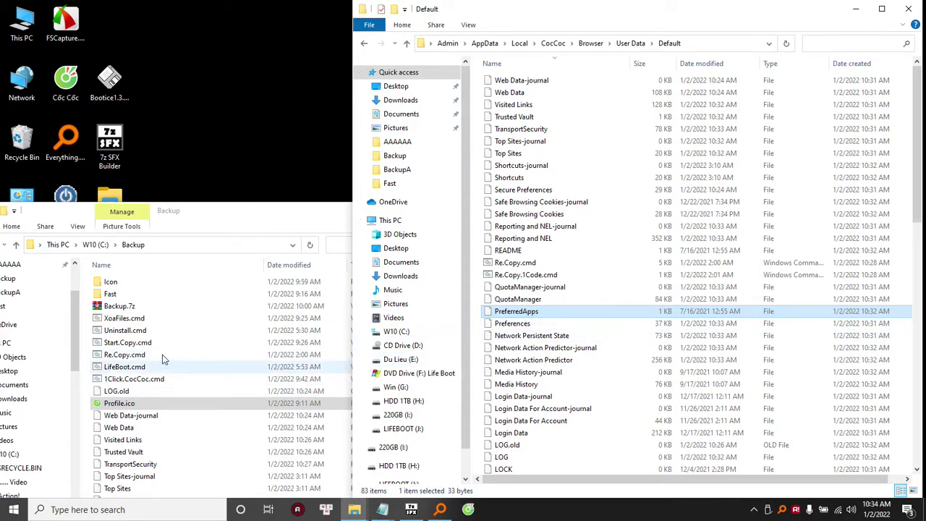
{"action": "left_click", "coordinate": [142, 345]}
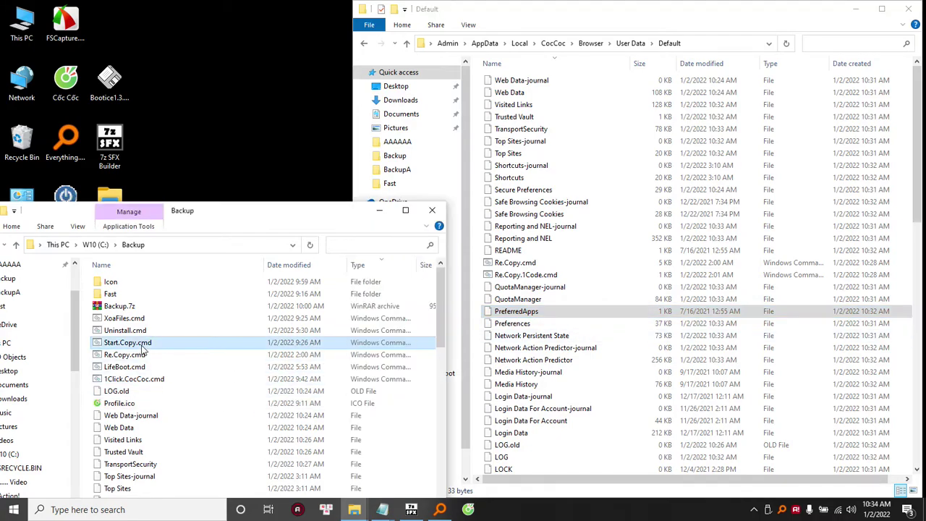
{"action": "left_click", "coordinate": [560, 229]}
{"action": "left_click", "coordinate": [295, 227]}
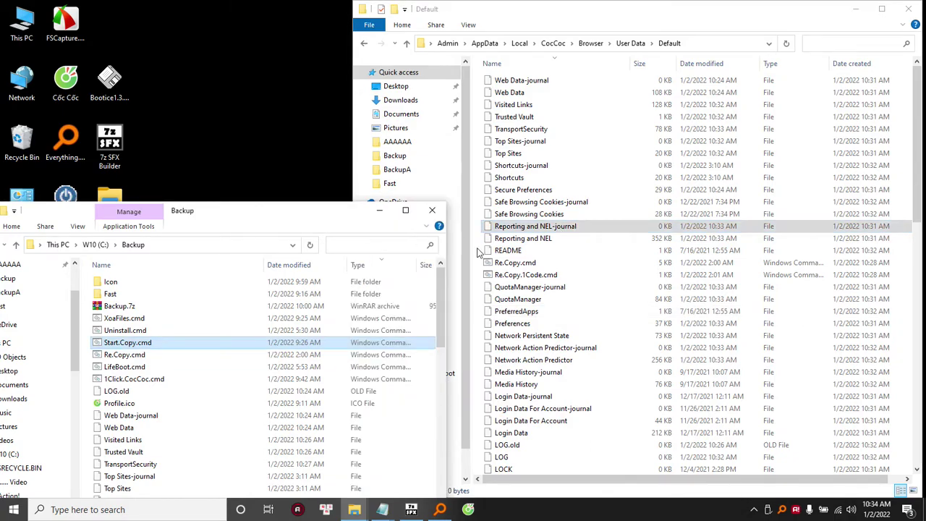
{"action": "left_click", "coordinate": [528, 299]}
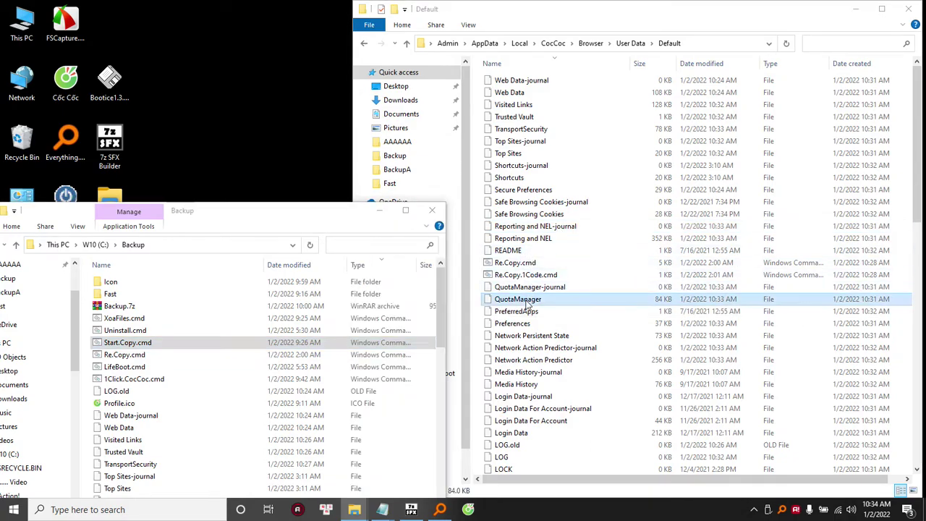
{"action": "left_click", "coordinate": [531, 214]}
{"action": "left_click", "coordinate": [533, 203]}
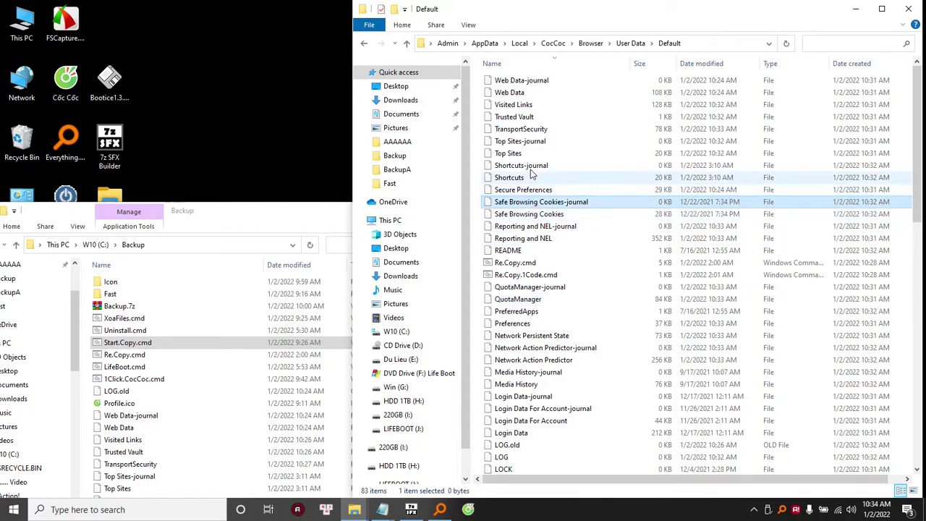
{"action": "left_click", "coordinate": [530, 169]}
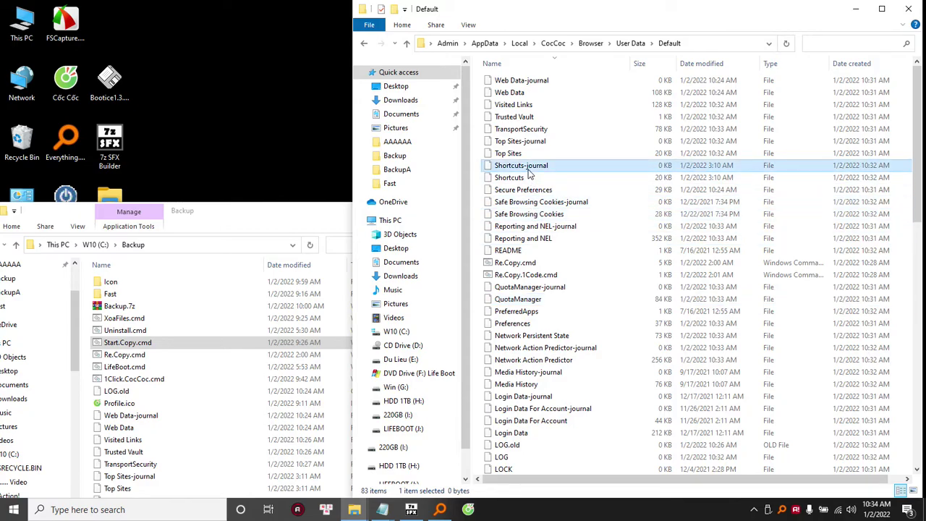
{"action": "left_click", "coordinate": [265, 219]}
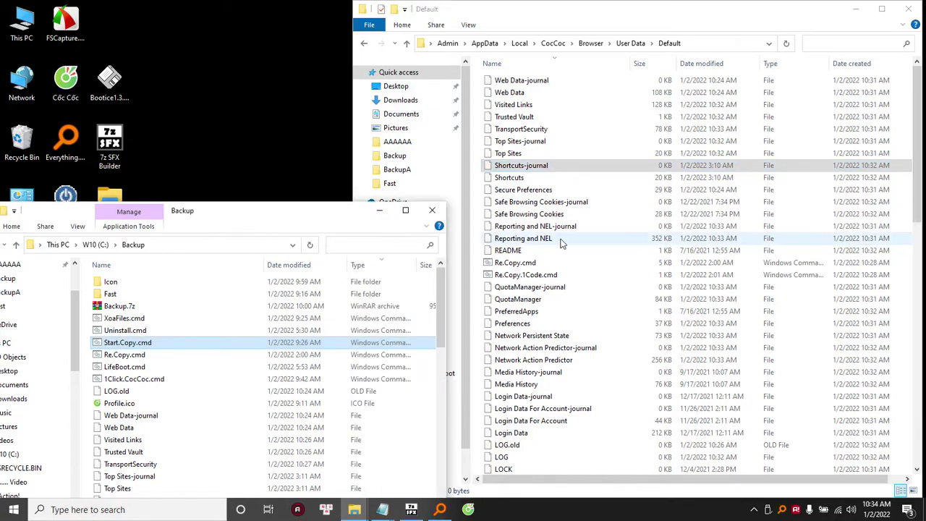
{"action": "left_click", "coordinate": [546, 215]}
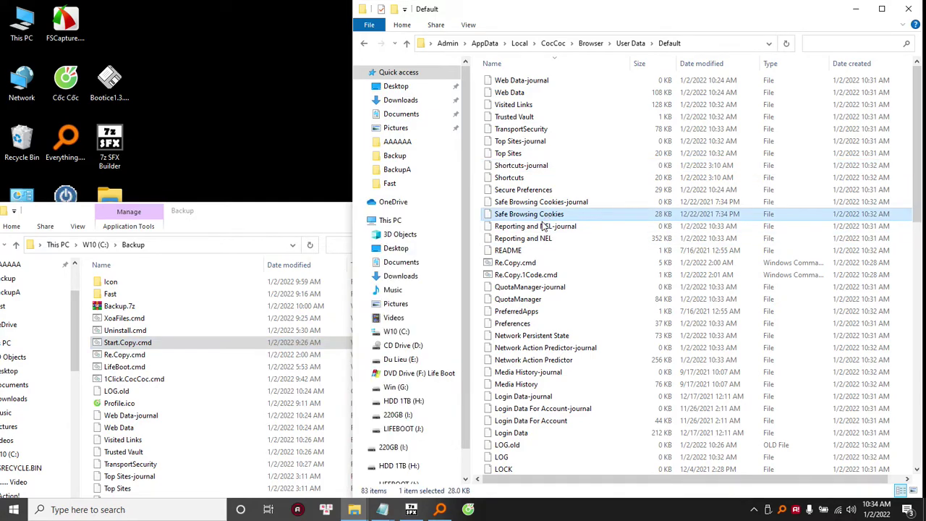
{"action": "left_click", "coordinate": [138, 356]}
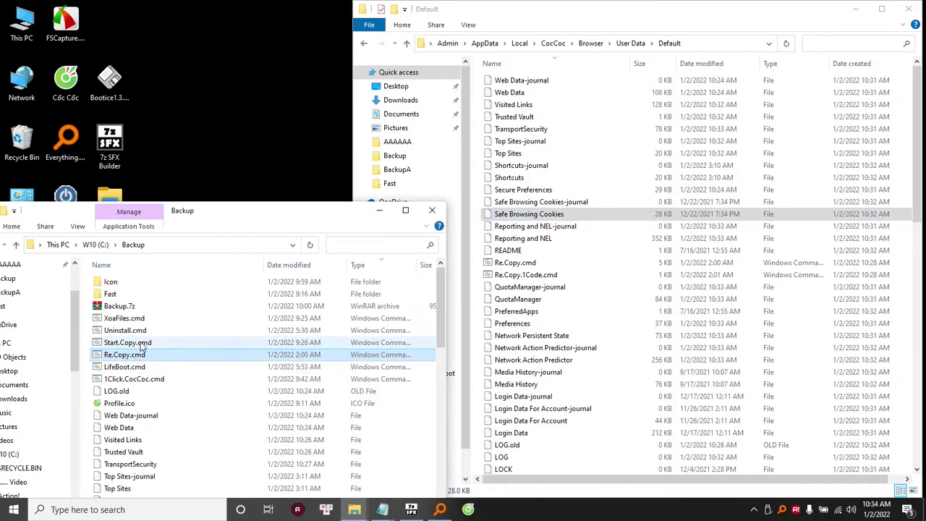
{"action": "left_click", "coordinate": [142, 345]}
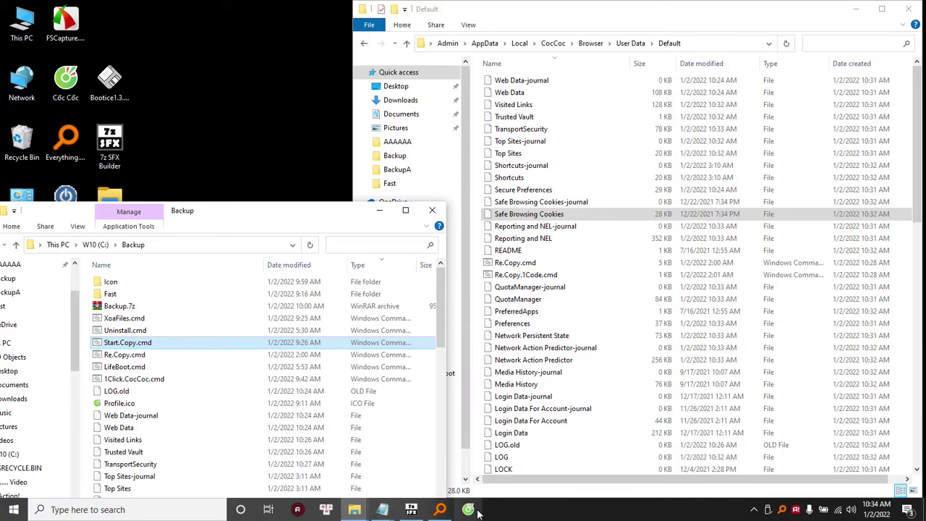
Launch 1Click.CocCoc.cmd from C:\Backup and run option 3, Delete CocCoc (Password, Bookmarks ...).
{"action": "double_click", "coordinate": [139, 378]}
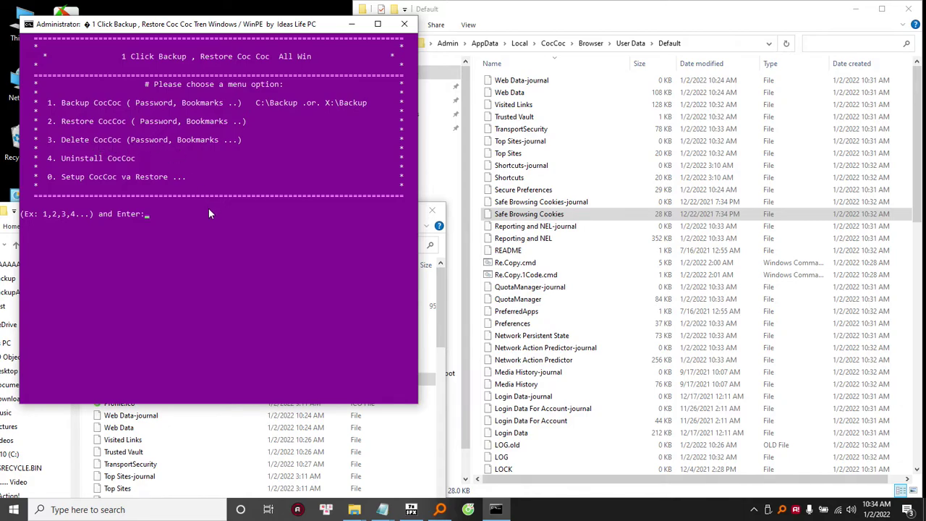
{"action": "type", "text": "3"}
{"action": "key", "text": "Return"}
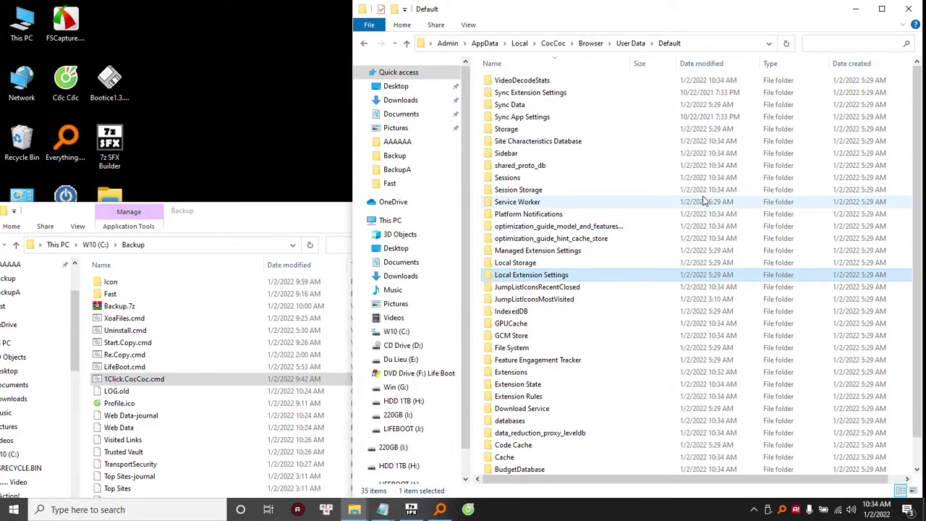
Launch Cốc Cốc with its profile data deleted, look at the welcome page, and close the browser with both tabs.
{"action": "left_click", "coordinate": [468, 509]}
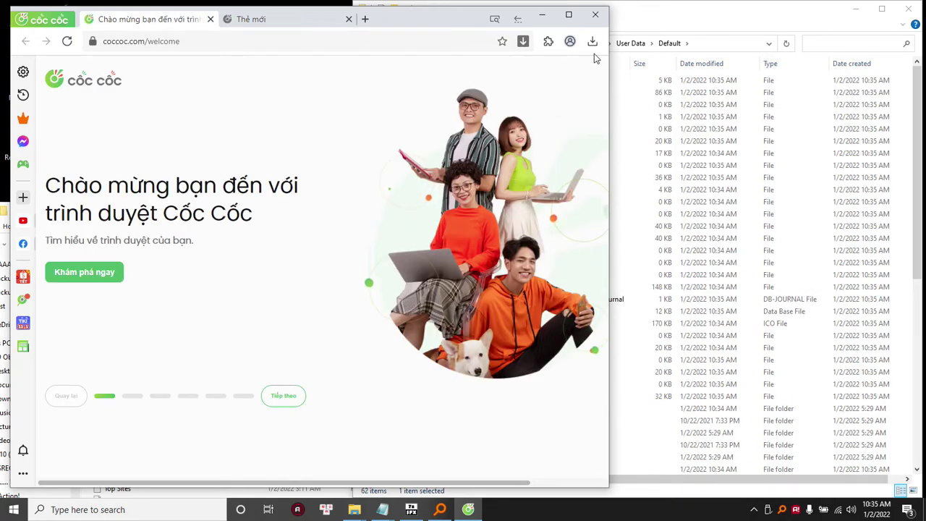
{"action": "left_click", "coordinate": [595, 16]}
{"action": "left_click", "coordinate": [344, 119]}
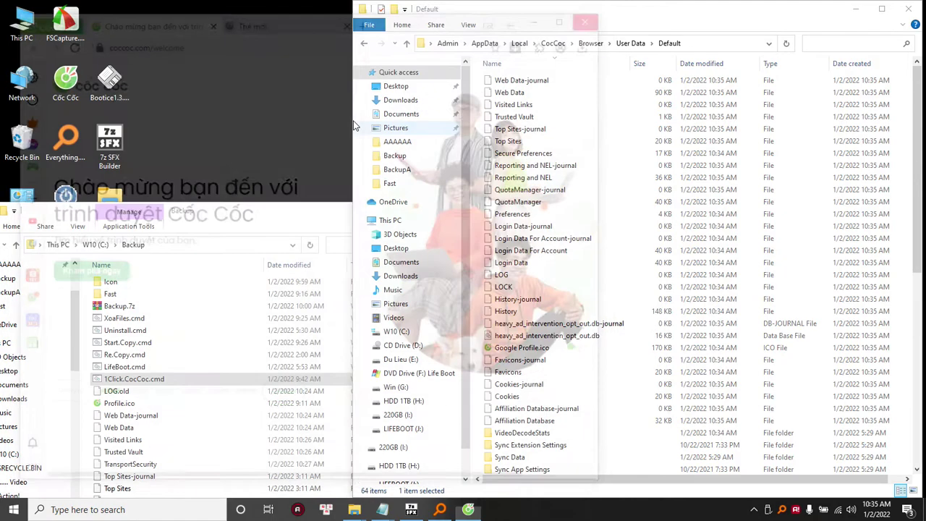
Launch 1Click.CocCoc.cmd again from C:\Backup and look over the newly generated profile files in the Default folder.
{"action": "left_click", "coordinate": [151, 391]}
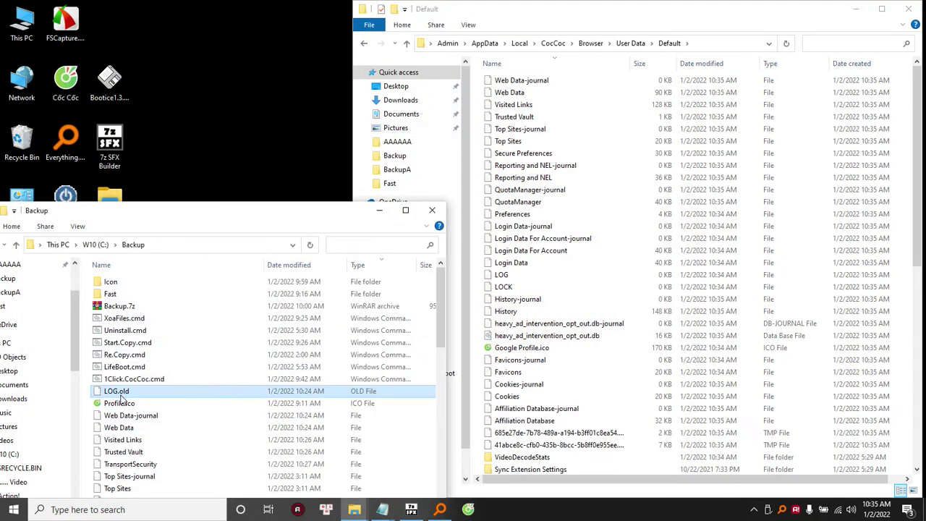
{"action": "left_click", "coordinate": [158, 381]}
{"action": "double_click", "coordinate": [159, 384]}
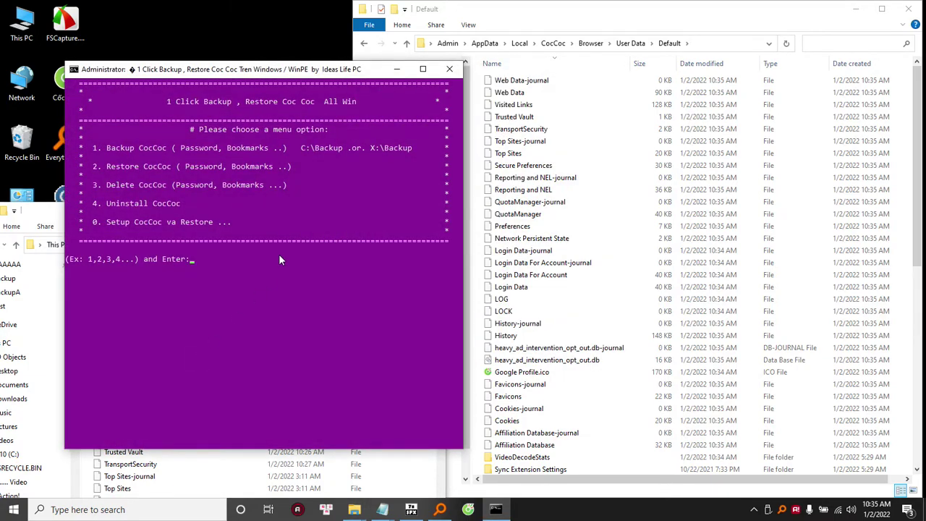
{"action": "left_click", "coordinate": [570, 107]}
{"action": "left_click", "coordinate": [536, 142]}
{"action": "left_click", "coordinate": [537, 251]}
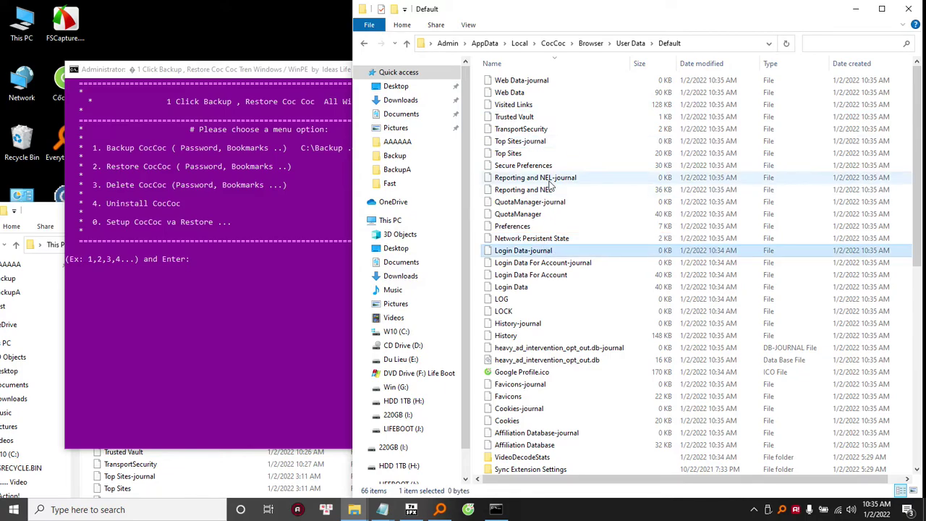
{"action": "left_click", "coordinate": [539, 177]}
{"action": "left_click", "coordinate": [542, 239]}
{"action": "left_click", "coordinate": [244, 276]}
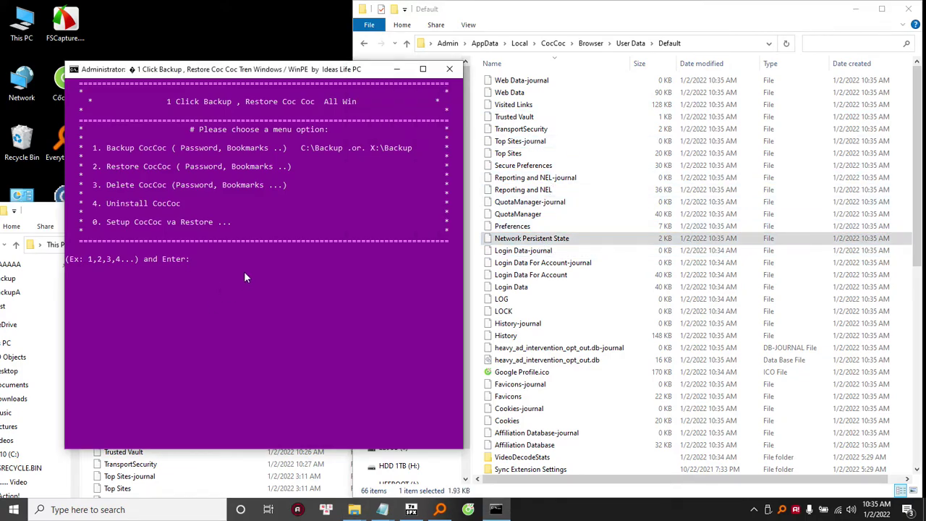
Move the script window clear of the desktop shortcuts and open Cốc Cốc once to check that it starts, closing it again.
{"action": "left_click_drag", "start_coordinate": [139, 69], "coordinate": [168, 62]}
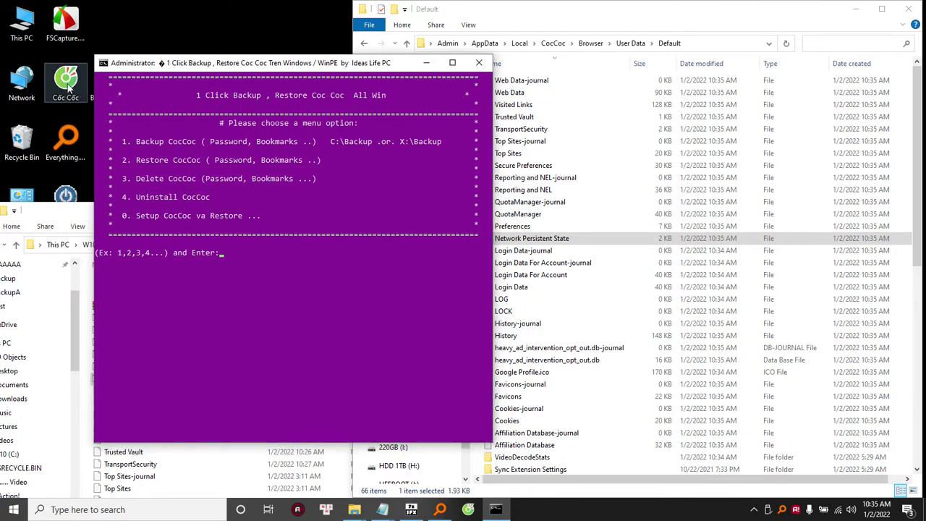
{"action": "left_click", "coordinate": [67, 86]}
{"action": "double_click", "coordinate": [68, 85]}
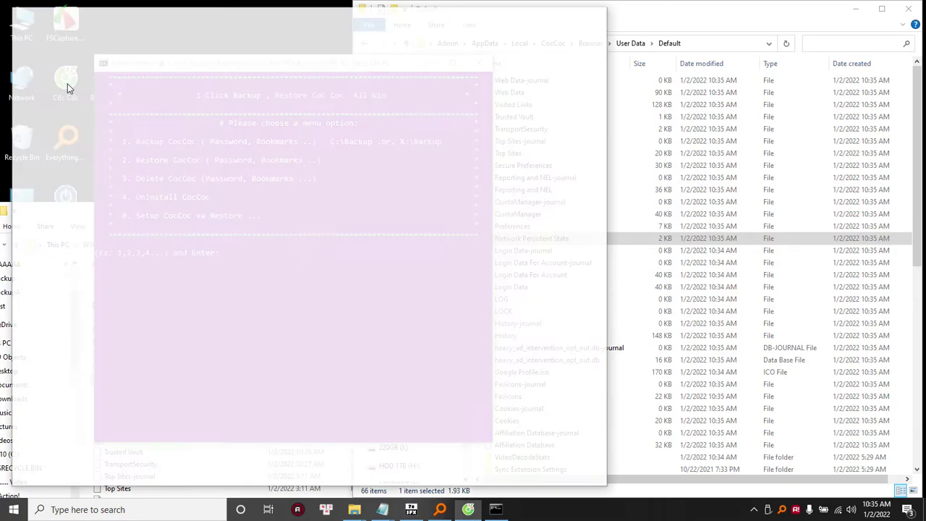
{"action": "left_click", "coordinate": [597, 16]}
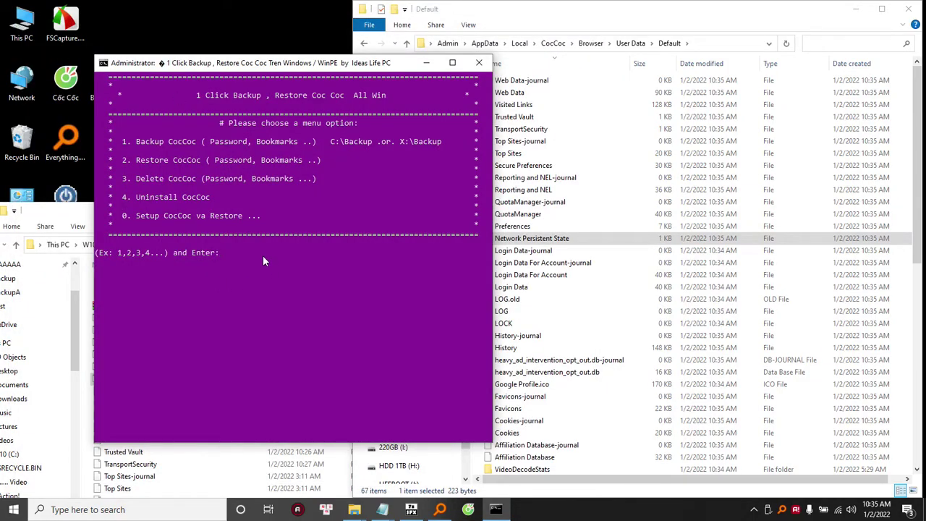
Run the script's option 4, Uninstall CocCoc.
{"action": "type", "text": "4"}
{"action": "key", "text": "Return"}
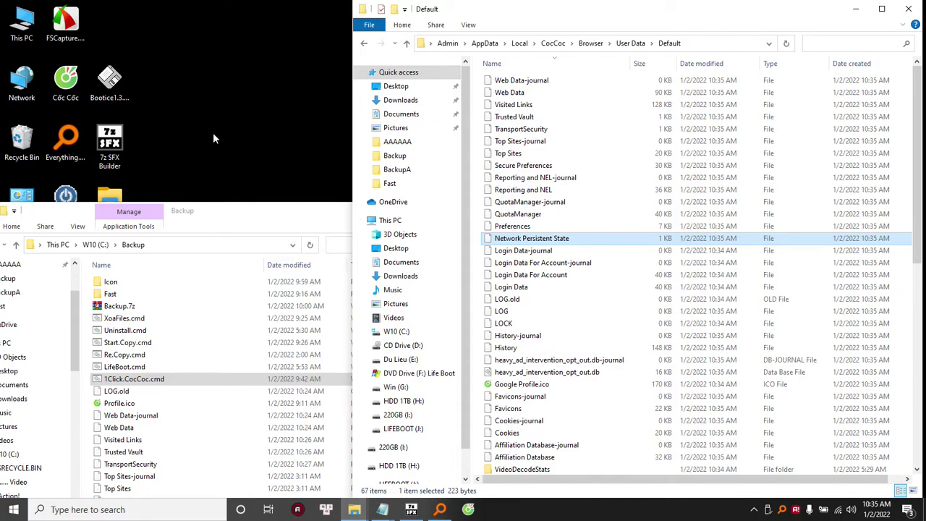
Try the Cốc Cốc desktop shortcut after the uninstall and delete the broken shortcut.
{"action": "double_click", "coordinate": [66, 81]}
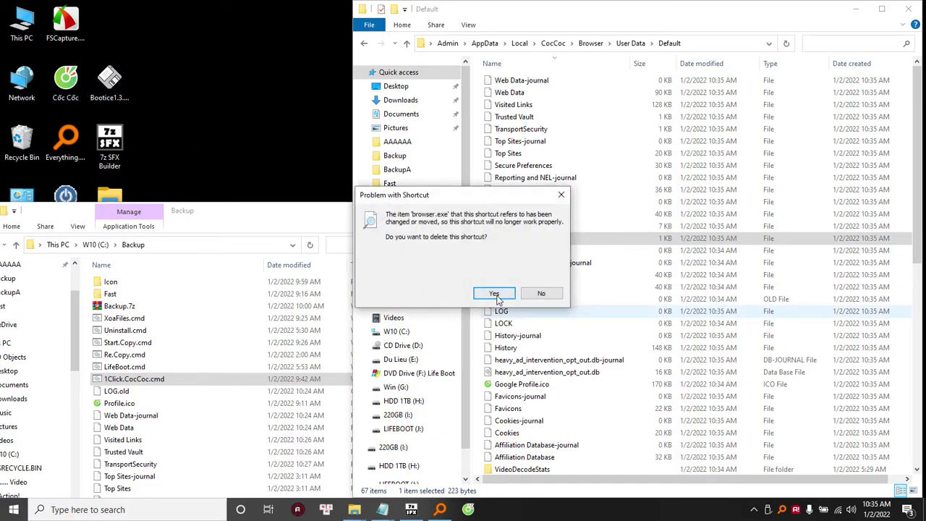
{"action": "left_click", "coordinate": [493, 293]}
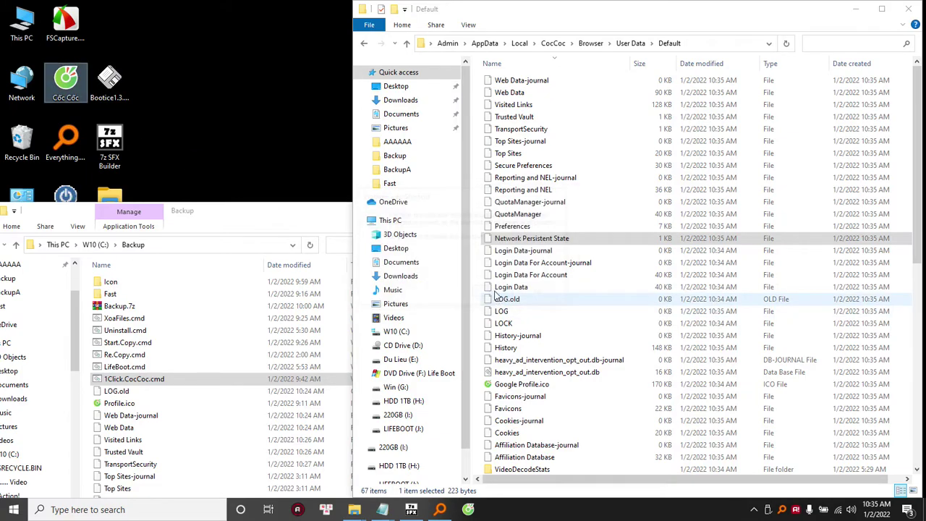
{"action": "left_click", "coordinate": [609, 128]}
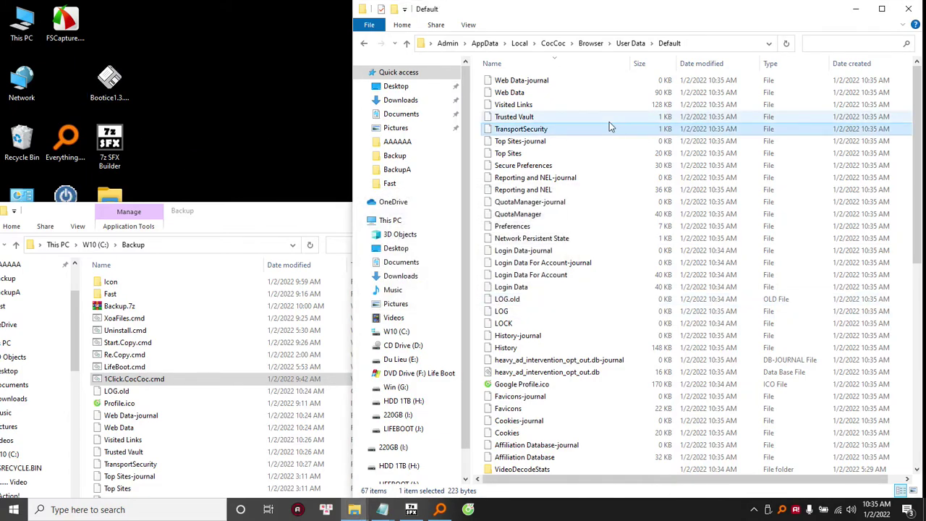
Look over the contents left in the Default folder and inspect the properties of the CocCoc\Browser folder, including its file and folder counts.
{"action": "left_click", "coordinate": [536, 205]}
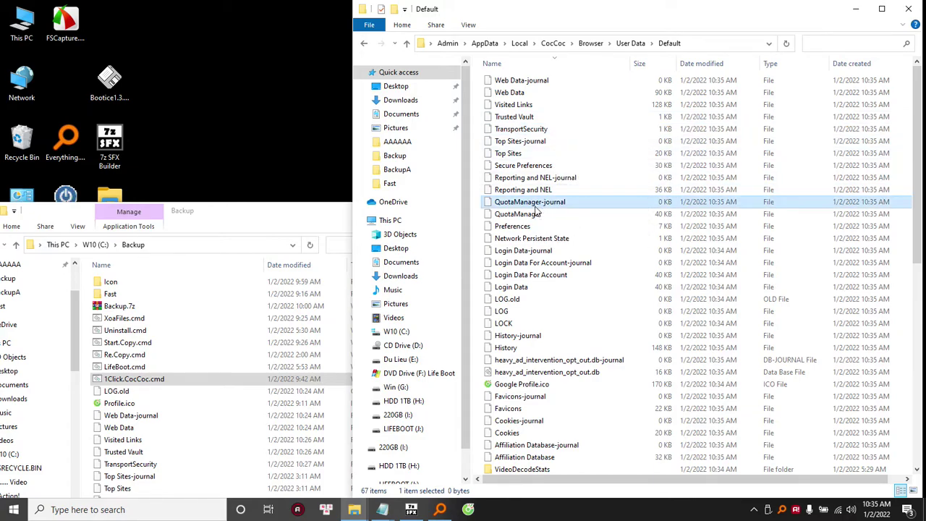
{"action": "scroll", "coordinate": [620, 130], "scroll_direction": "down", "scroll_amount": 1}
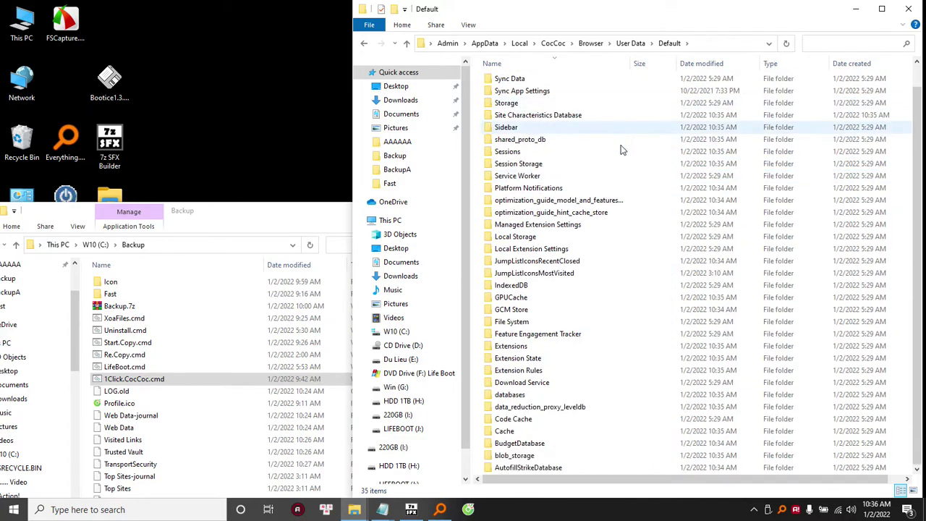
{"action": "left_click", "coordinate": [632, 44]}
{"action": "left_click", "coordinate": [587, 43]}
{"action": "right_click", "coordinate": [555, 240]}
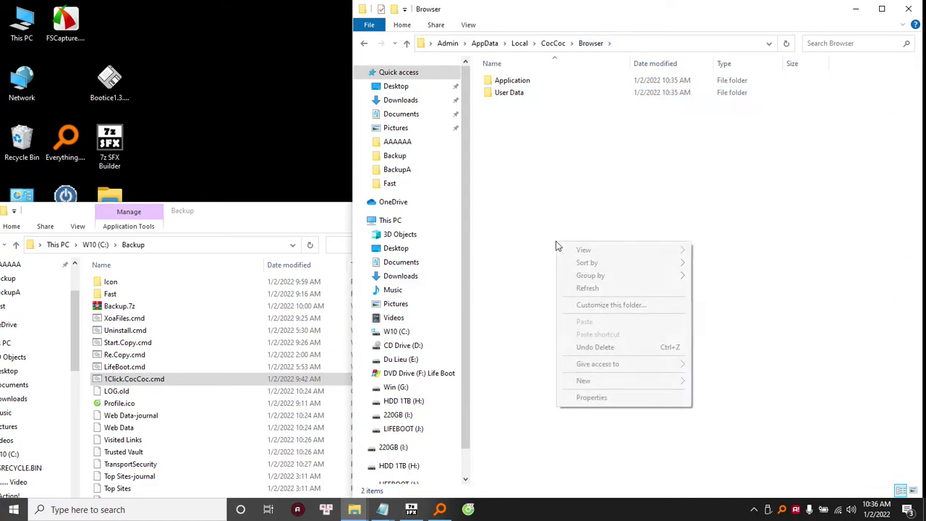
{"action": "left_click", "coordinate": [581, 397]}
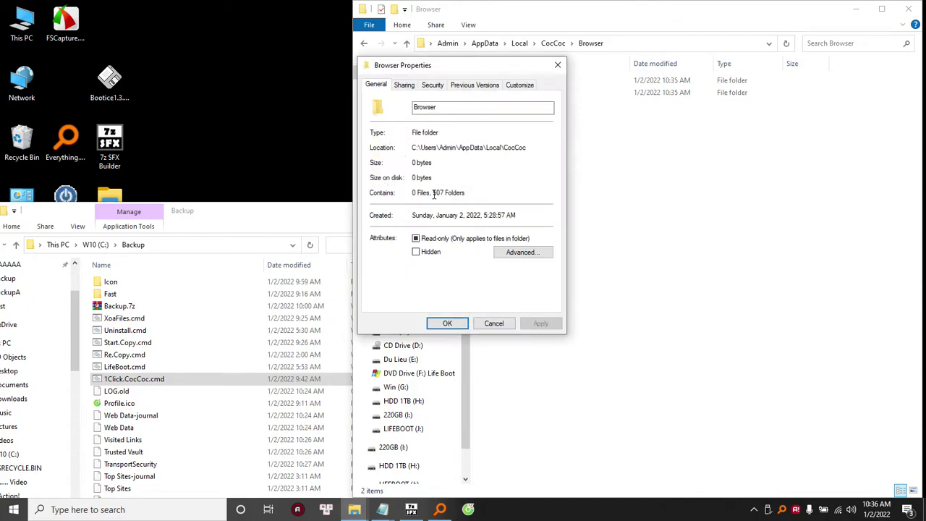
{"action": "left_click_drag", "start_coordinate": [477, 192], "coordinate": [431, 192]}
{"action": "left_click", "coordinate": [494, 324]}
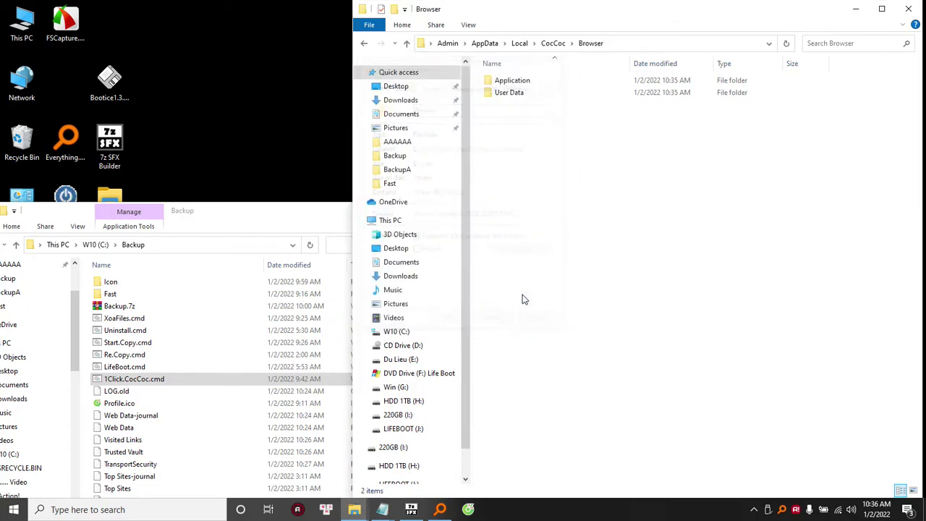
Launch 1Click.CocCoc.cmd from C:\Backup and run its option 0, Setup CocCoc va Restore.
{"action": "left_click", "coordinate": [148, 381]}
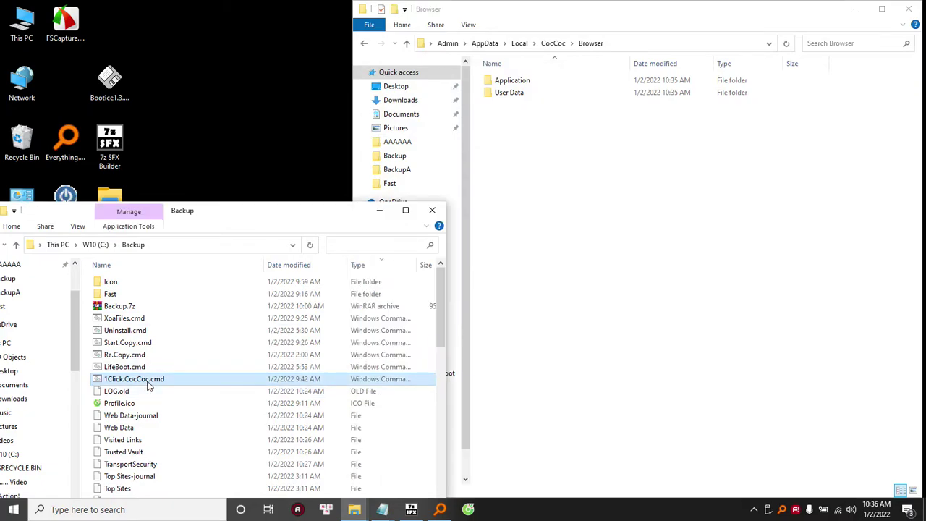
{"action": "double_click", "coordinate": [148, 385]}
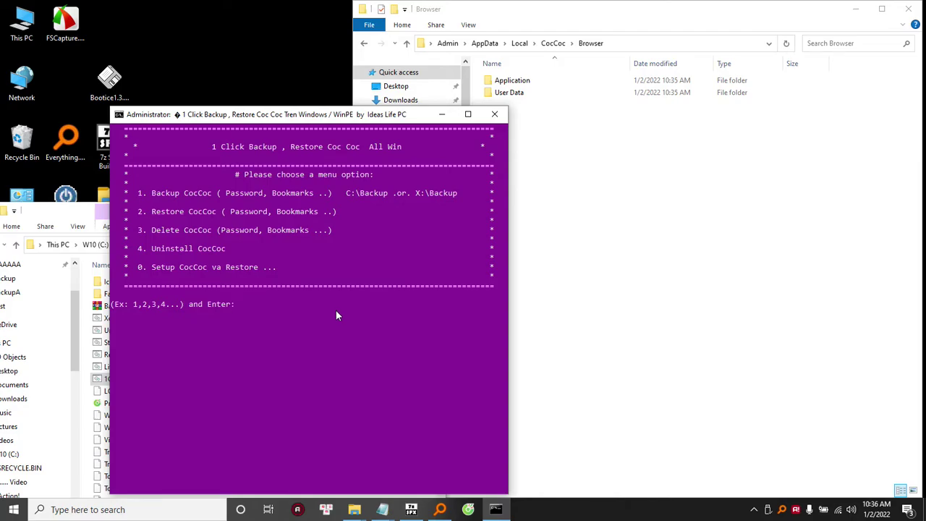
{"action": "type", "text": "1"}
{"action": "key", "text": "Return"}
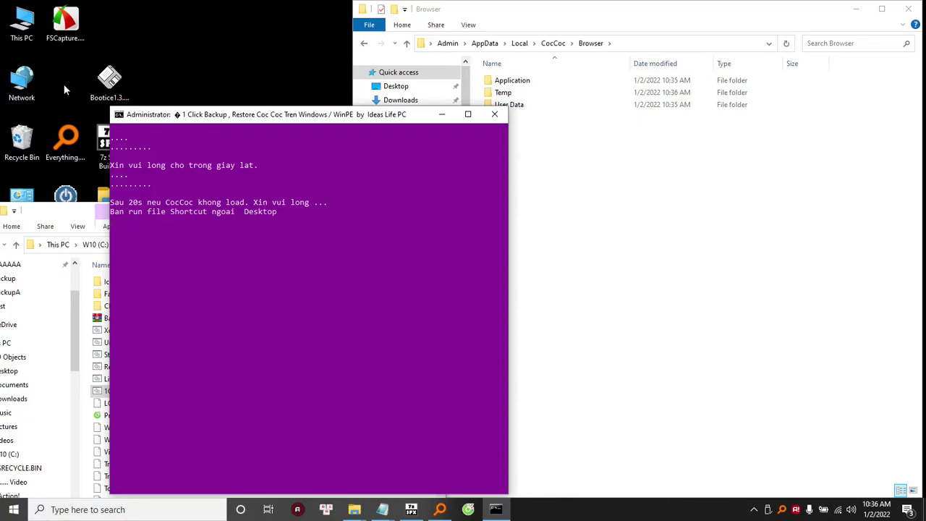
Sort the Backup folder by size and place the Size column directly after Name.
{"action": "left_click", "coordinate": [93, 370]}
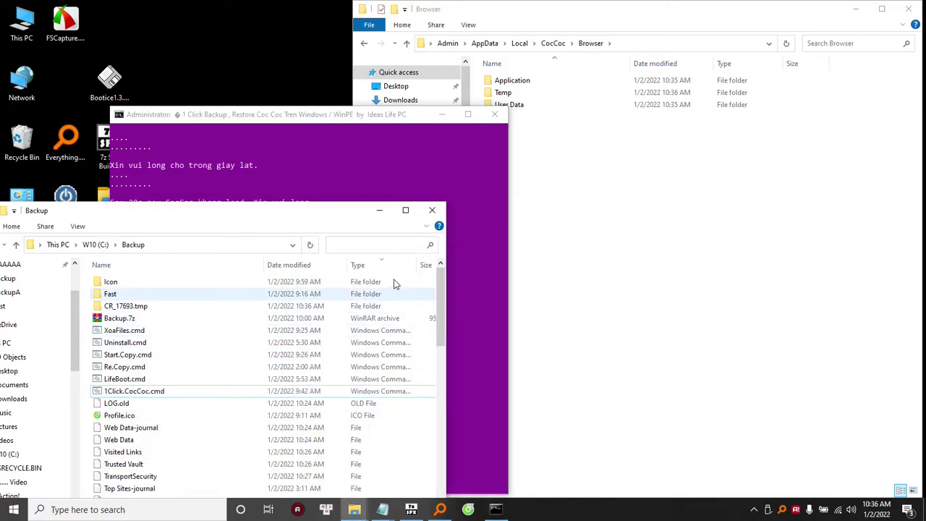
{"action": "left_click", "coordinate": [425, 266]}
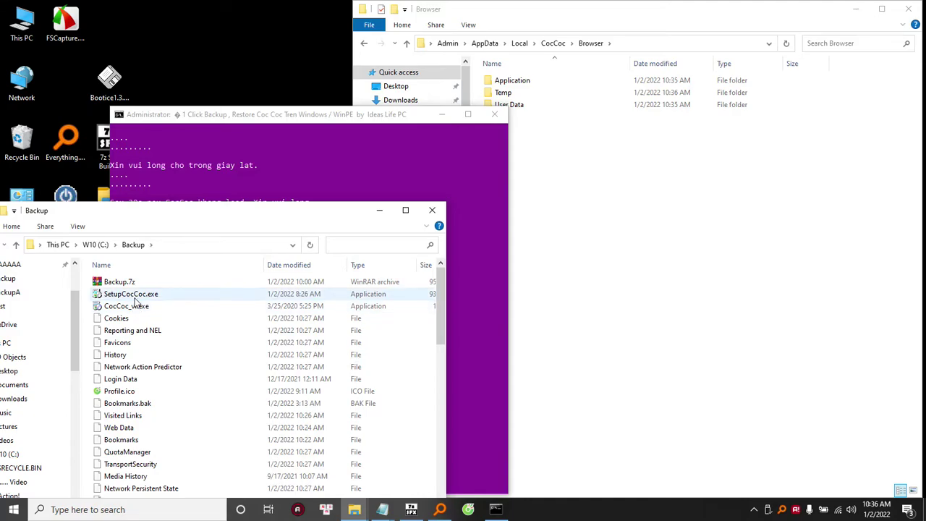
{"action": "left_click", "coordinate": [382, 293]}
{"action": "left_click_drag", "start_coordinate": [429, 266], "coordinate": [208, 266]}
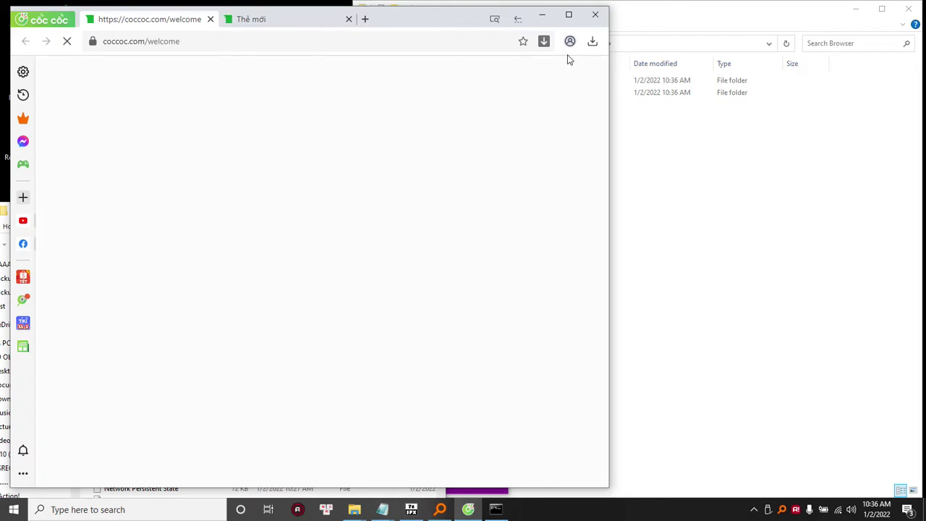
Close the newly installed Cốc Cốc browser, and open the Fast subfolder from the Backup folder sorted by name.
{"action": "left_click", "coordinate": [597, 20]}
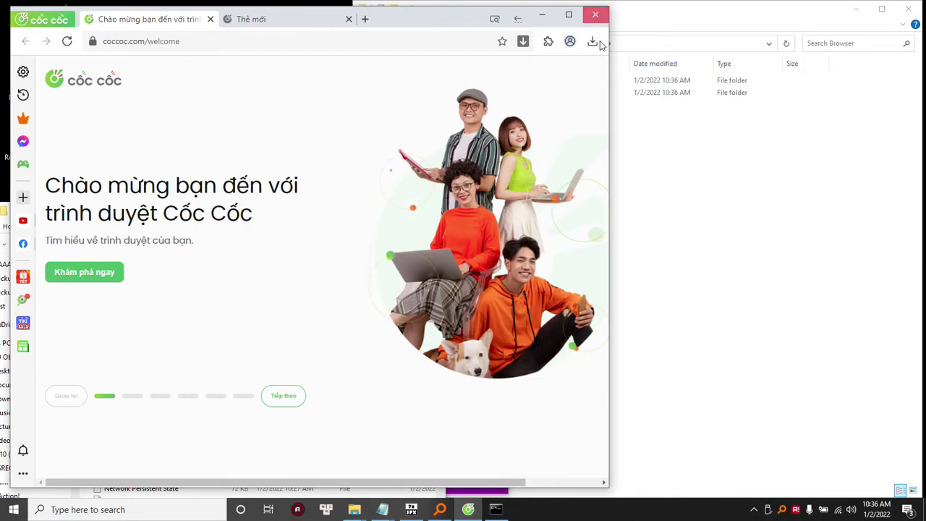
{"action": "left_click", "coordinate": [340, 122]}
{"action": "left_click", "coordinate": [117, 354]}
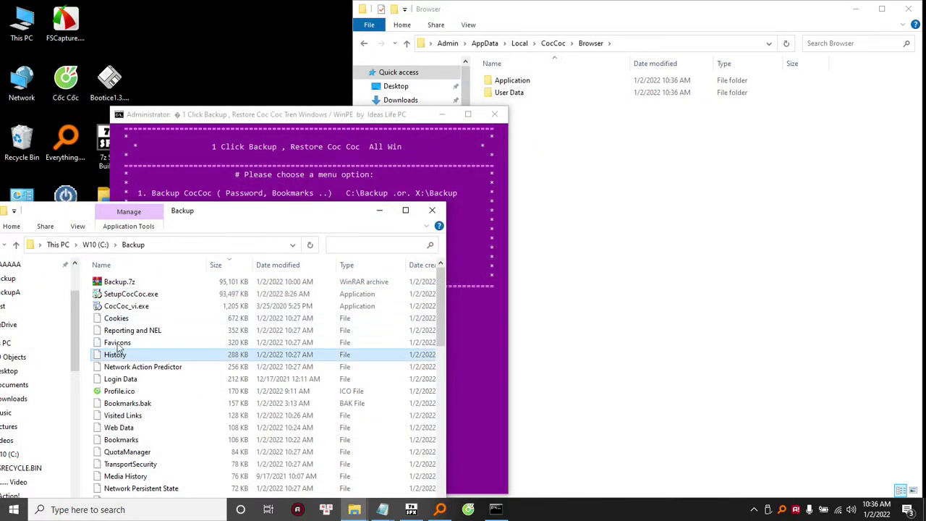
{"action": "left_click", "coordinate": [153, 269]}
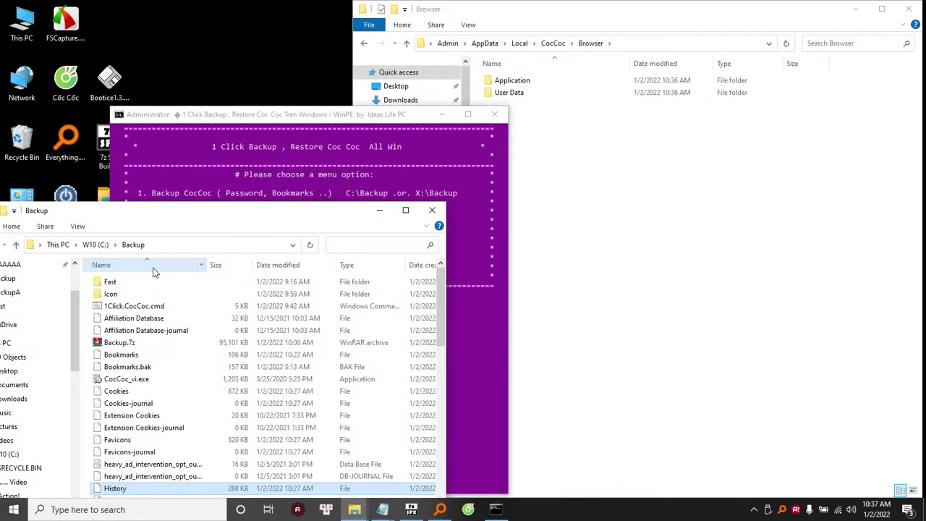
{"action": "double_click", "coordinate": [111, 283]}
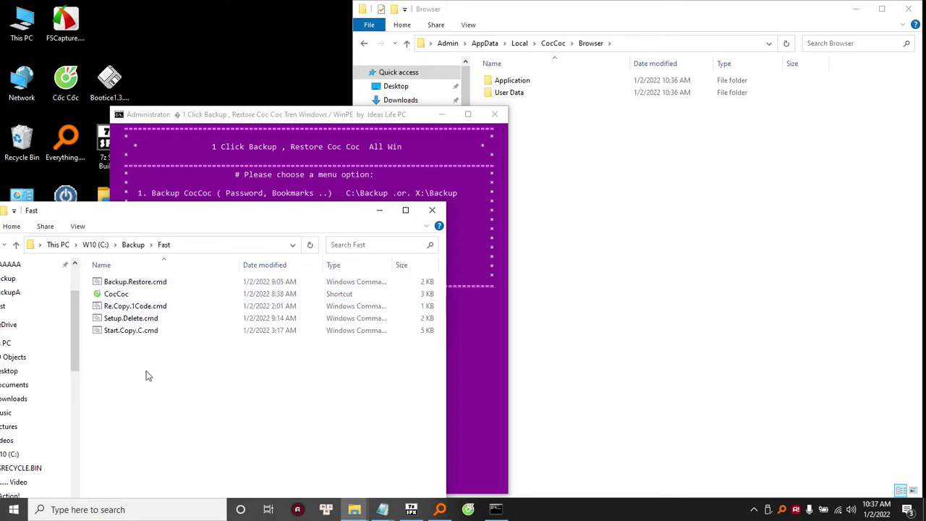
Open the freshly installed Cốc Cốc to check its new tab page and bookmarks, and close it.
{"action": "left_click", "coordinate": [143, 331]}
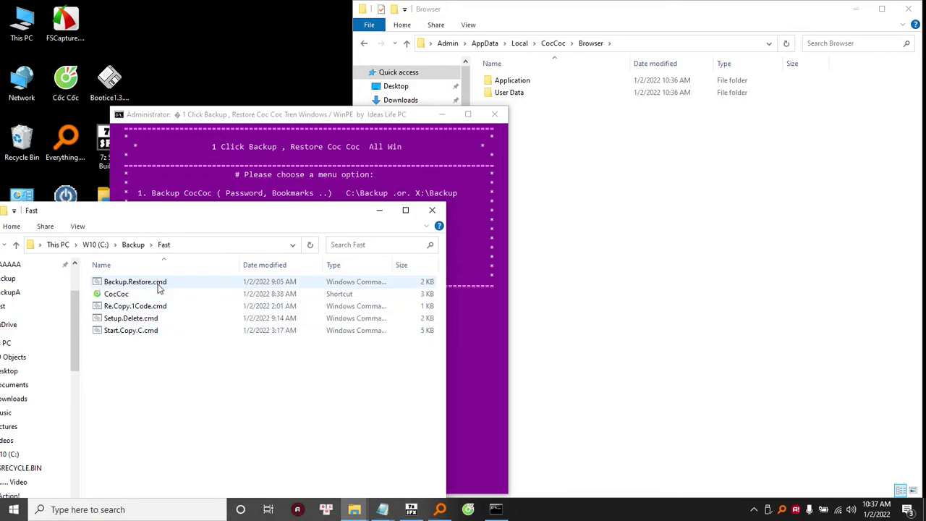
{"action": "left_click", "coordinate": [467, 510]}
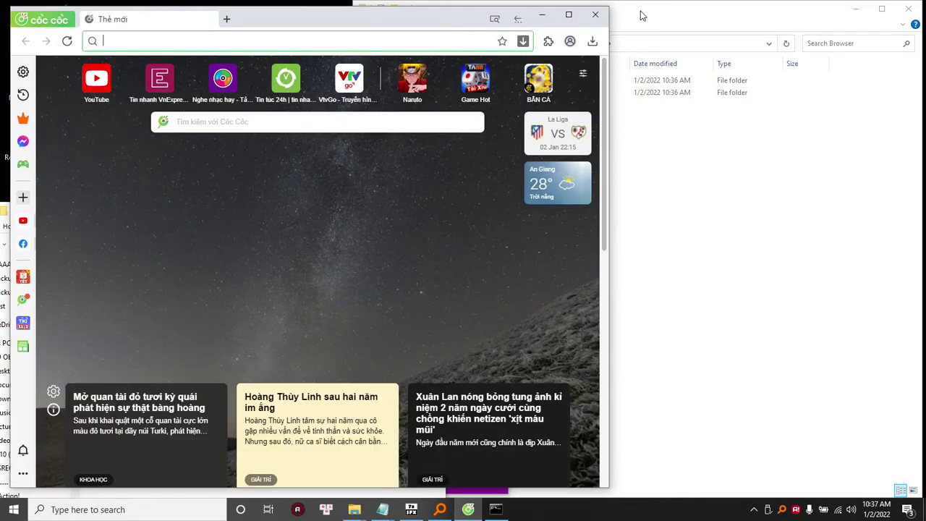
{"action": "left_click", "coordinate": [595, 15]}
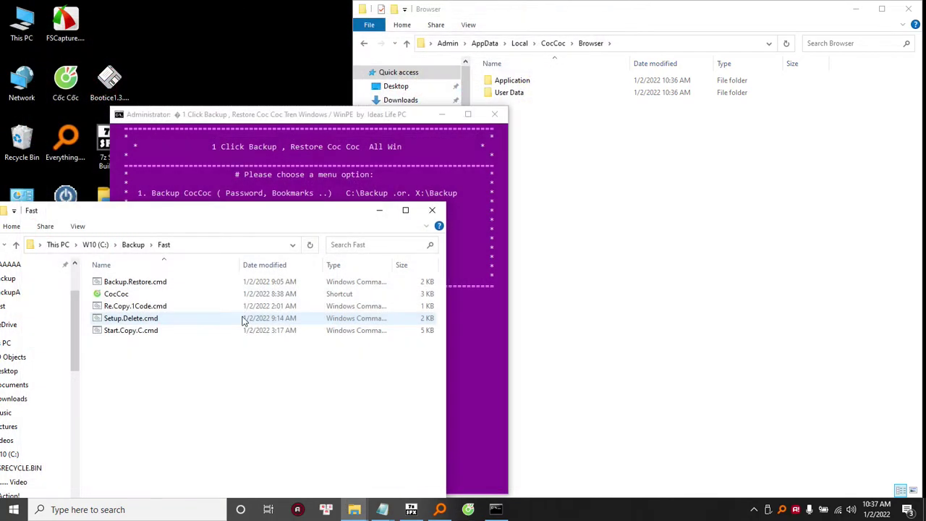
Launch Backup.Restore.cmd from the Fast folder and run its option O, Restore CocCoc.
{"action": "double_click", "coordinate": [137, 284]}
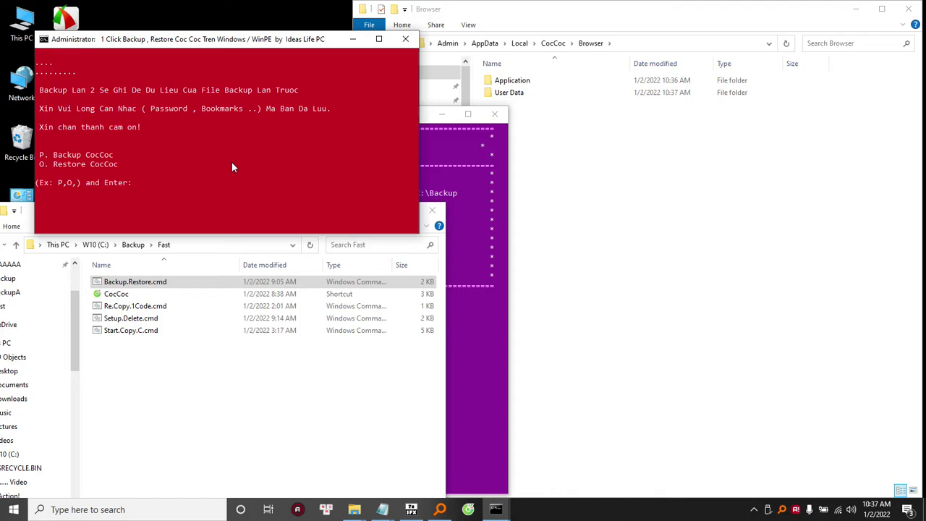
{"action": "type", "text": "o"}
{"action": "key", "text": "Return"}
{"action": "left_click", "coordinate": [586, 435]}
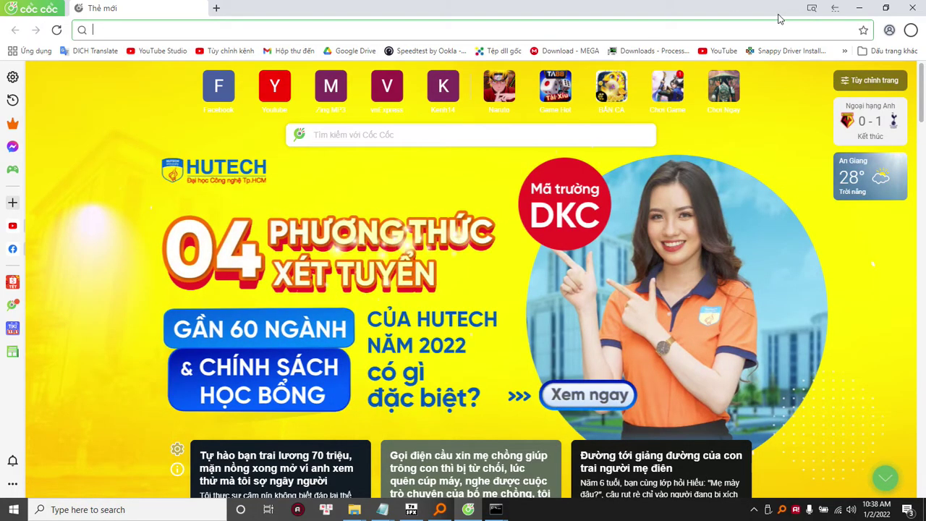
Close the restored Cốc Cốc browser and the Backup.Restore.cmd script window.
{"action": "left_click", "coordinate": [920, 6]}
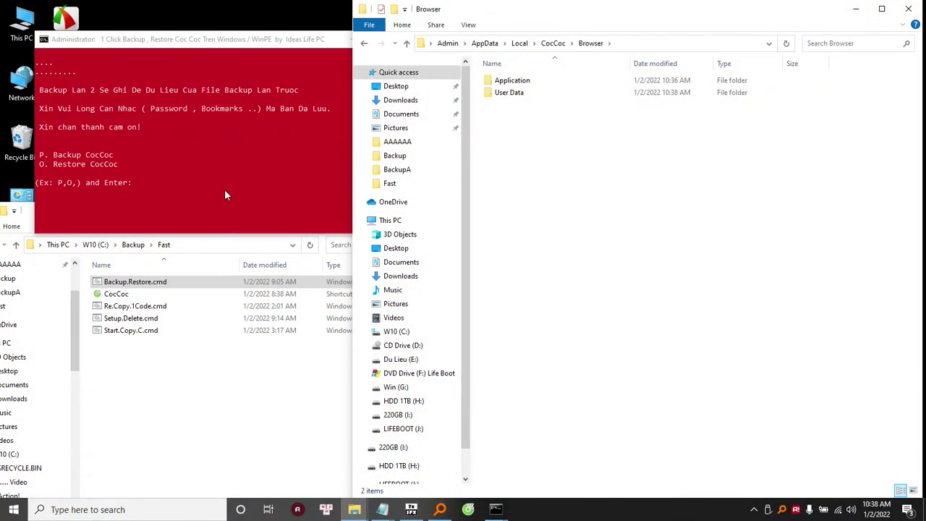
{"action": "left_click", "coordinate": [225, 194]}
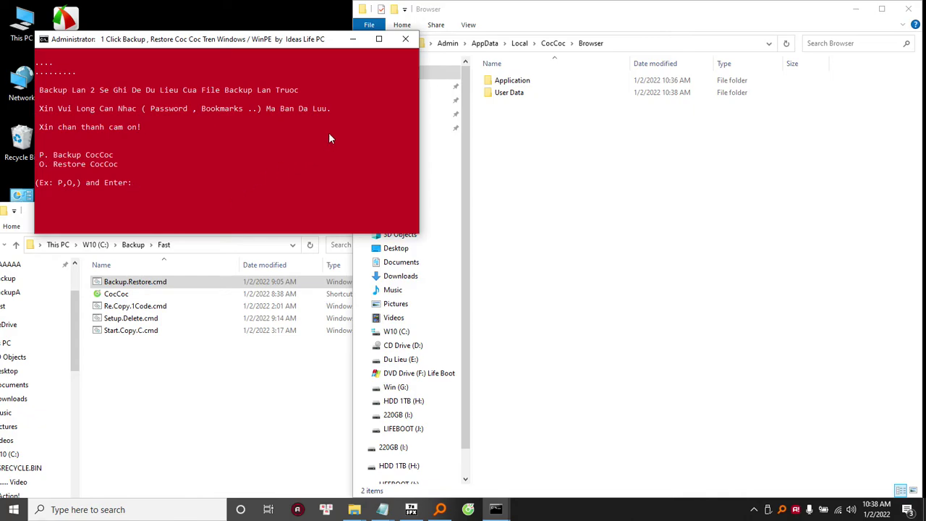
{"action": "left_click", "coordinate": [405, 42]}
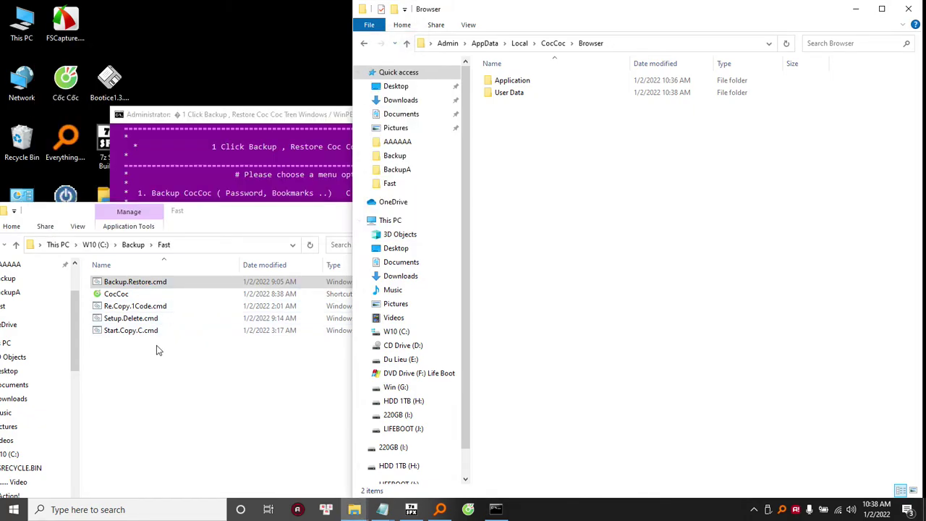
Point out Setup.Delete.cmd in the Fast folder and look through all the files in C:\Backup.
{"action": "left_click", "coordinate": [165, 321]}
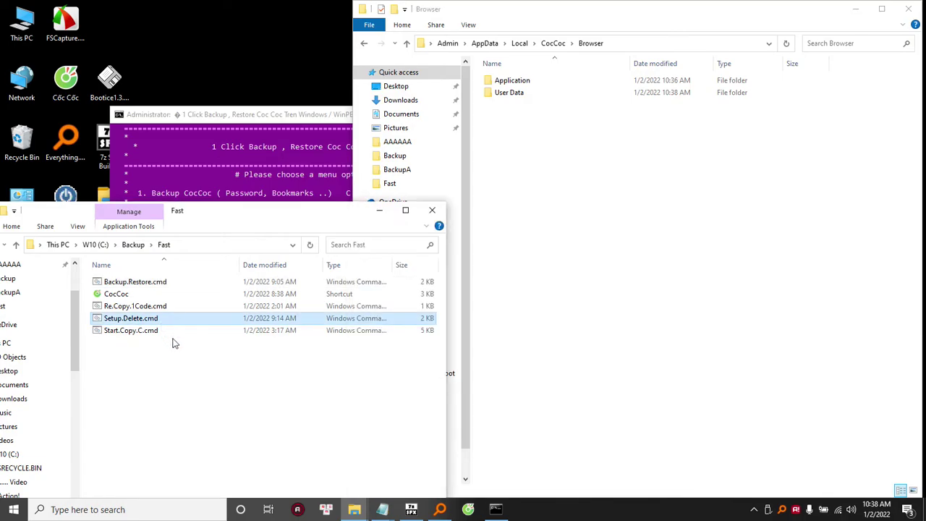
{"action": "left_click", "coordinate": [190, 378]}
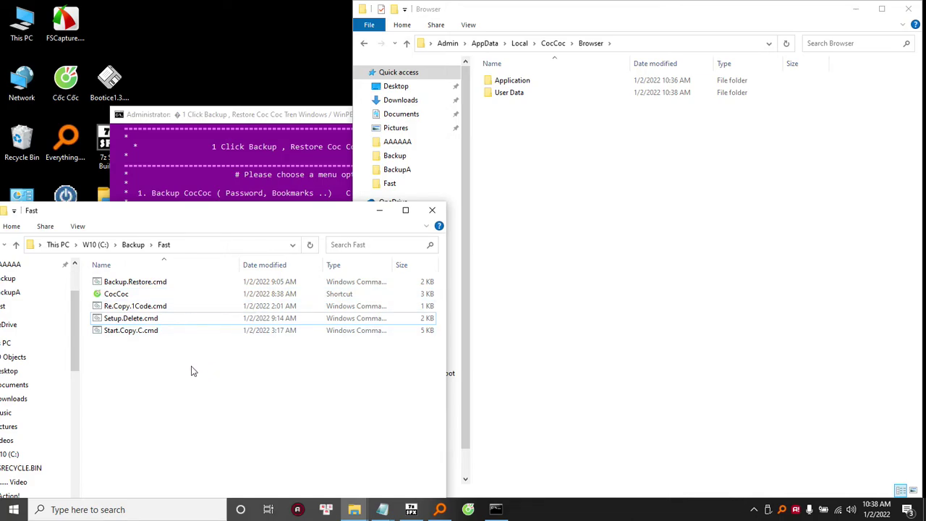
{"action": "left_click", "coordinate": [137, 245]}
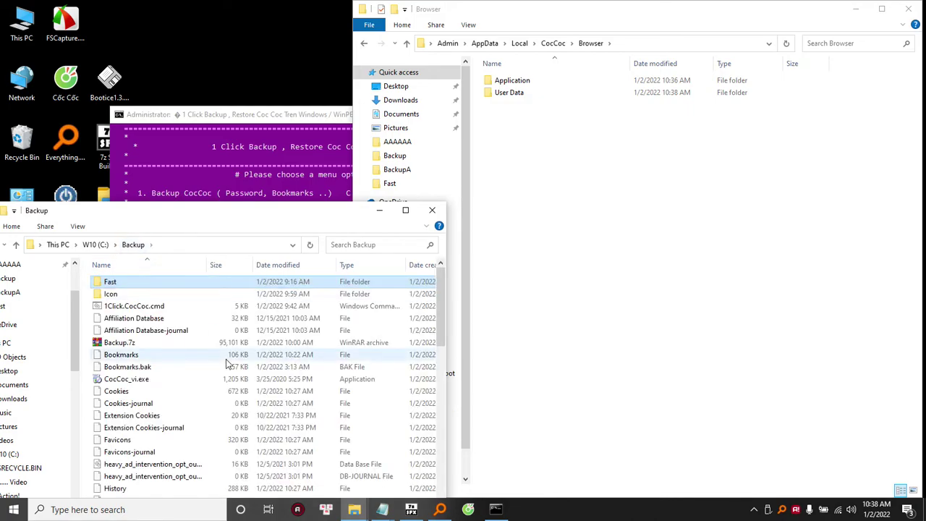
{"action": "scroll", "coordinate": [268, 345], "scroll_direction": "down", "scroll_amount": 4}
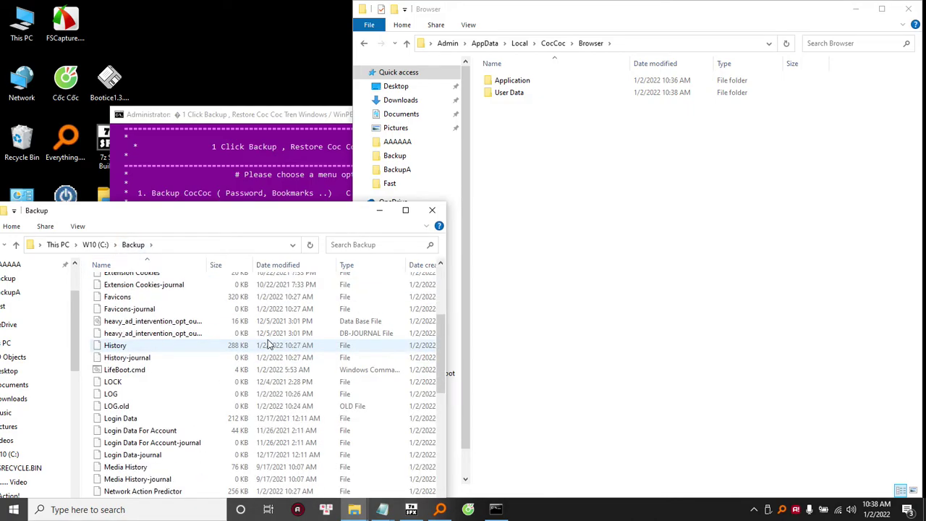
{"action": "scroll", "coordinate": [267, 345], "scroll_direction": "down", "scroll_amount": 8}
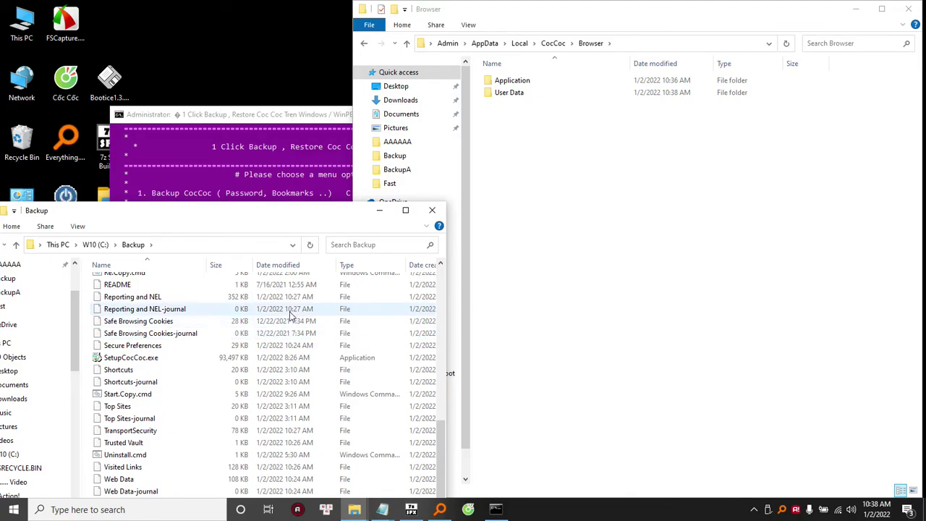
{"action": "scroll", "coordinate": [307, 310], "scroll_direction": "up", "scroll_amount": 12}
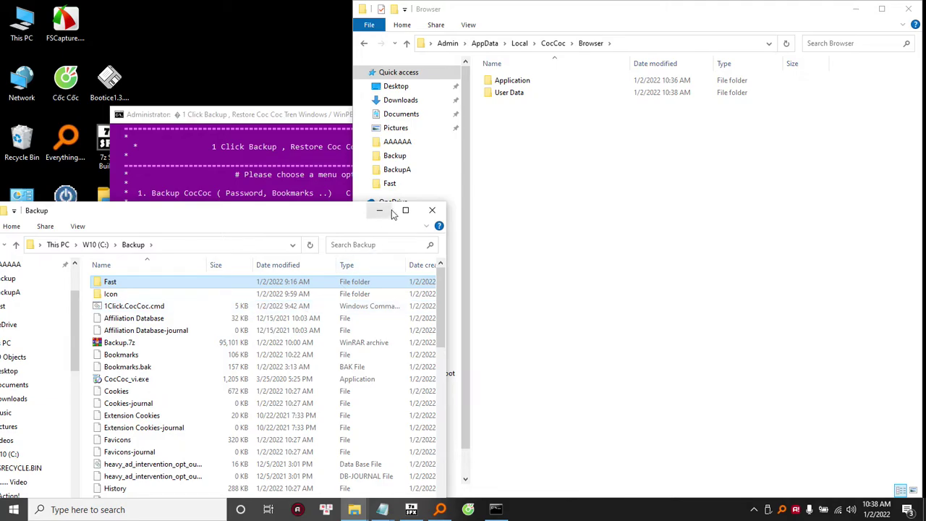
Move the Backup window fully onto the screen and sort its files by type.
{"action": "double_click", "coordinate": [321, 193]}
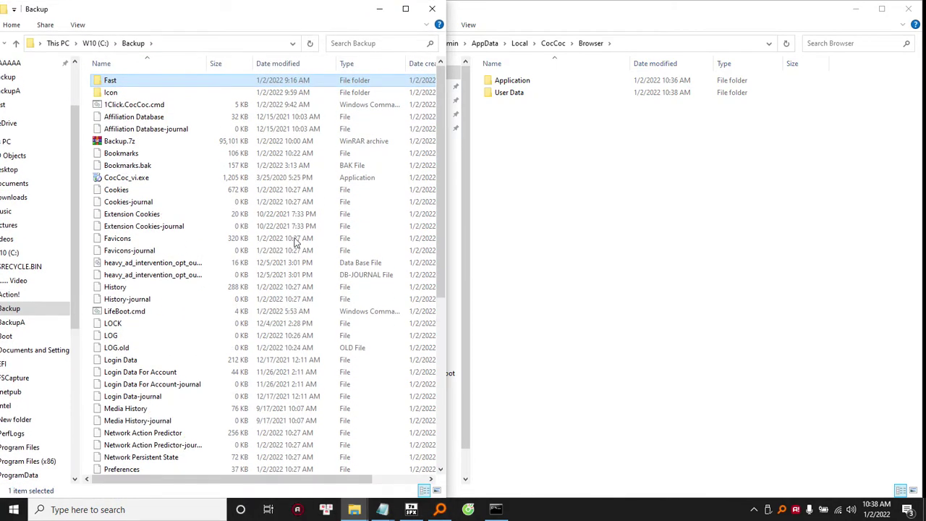
{"action": "left_click", "coordinate": [224, 253]}
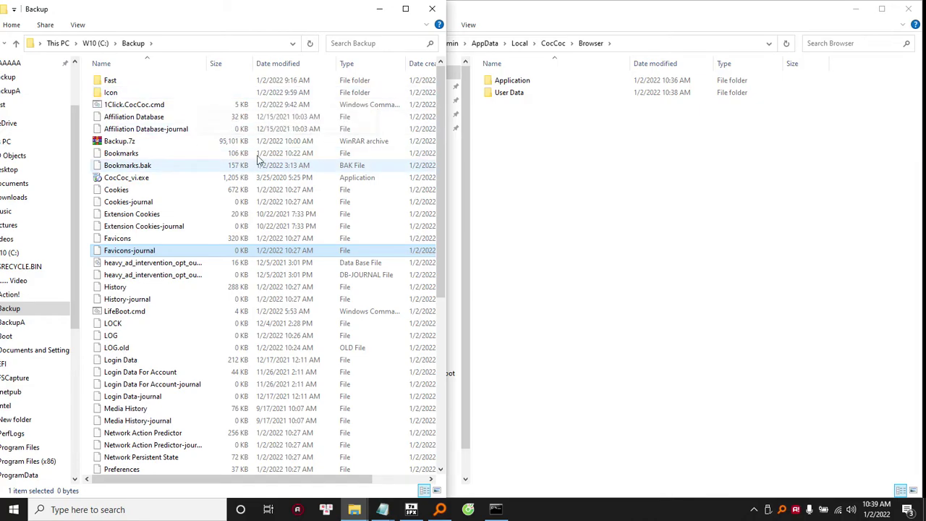
{"action": "left_click", "coordinate": [347, 63]}
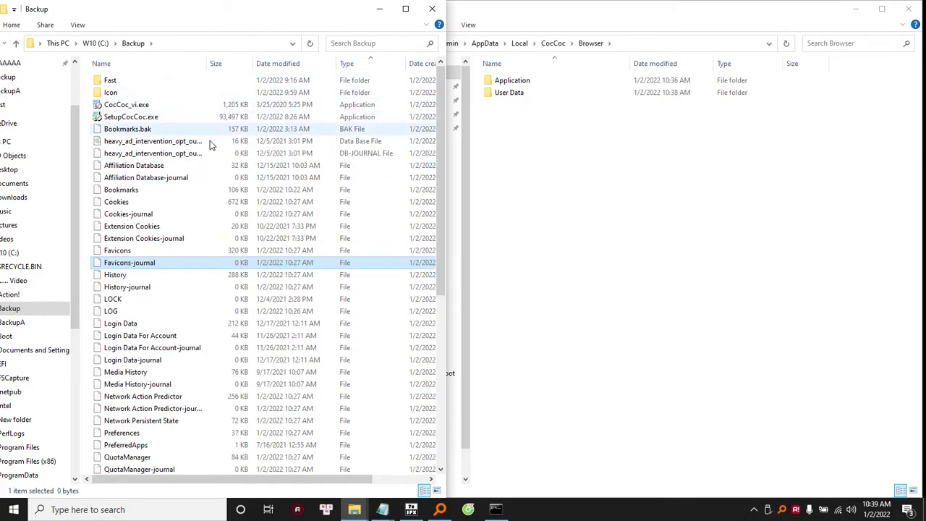
Find 1Click.CocCoc.cmd in the C:\Backup folder and open its code for editing in Notepad.
{"action": "left_click", "coordinate": [145, 128]}
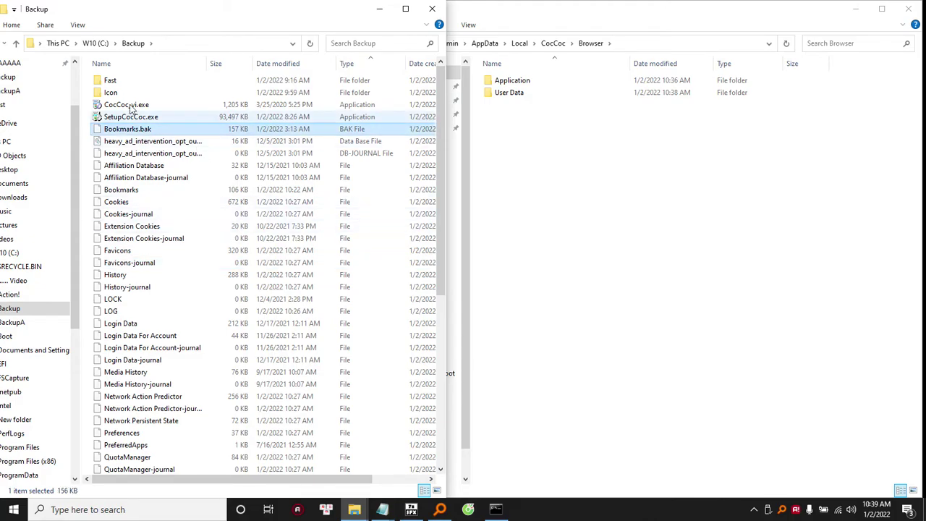
{"action": "scroll", "coordinate": [193, 239], "scroll_direction": "down", "scroll_amount": 7}
{"action": "scroll", "coordinate": [192, 246], "scroll_direction": "down", "scroll_amount": 2}
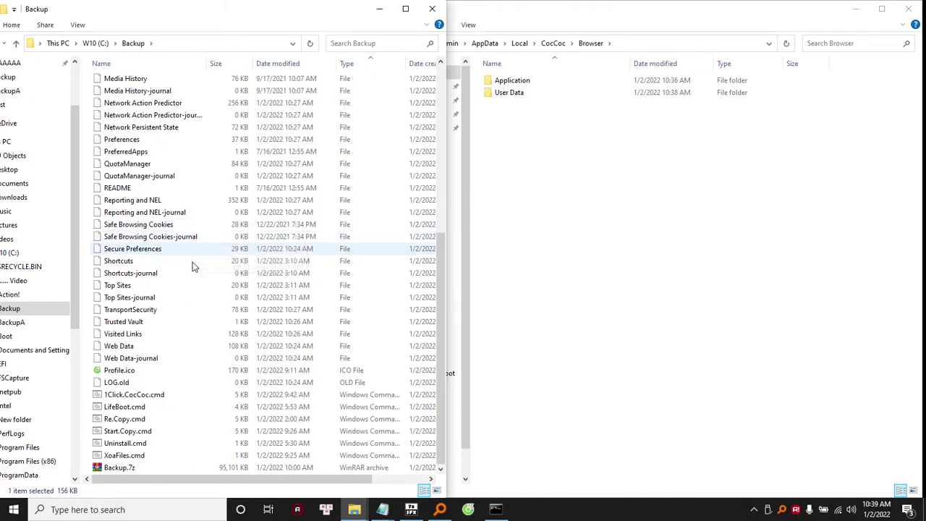
{"action": "right_click", "coordinate": [124, 400]}
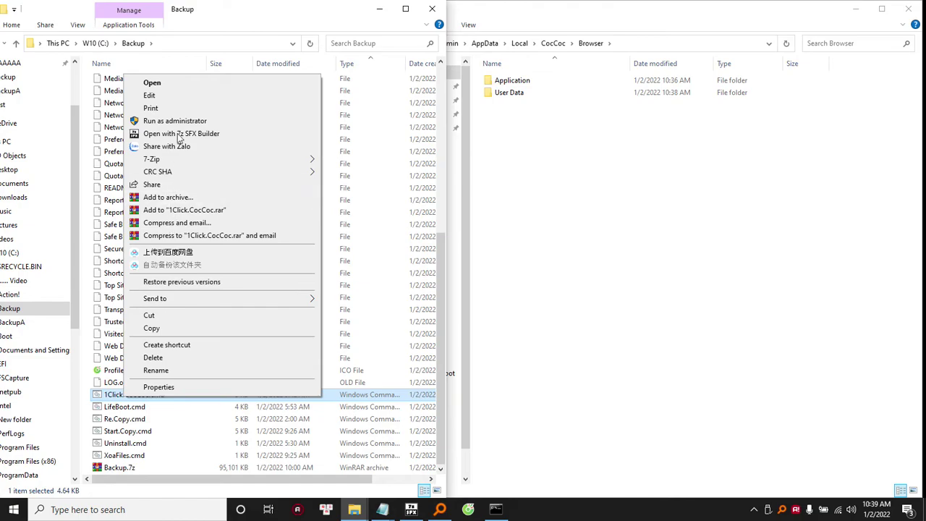
{"action": "left_click", "coordinate": [172, 97]}
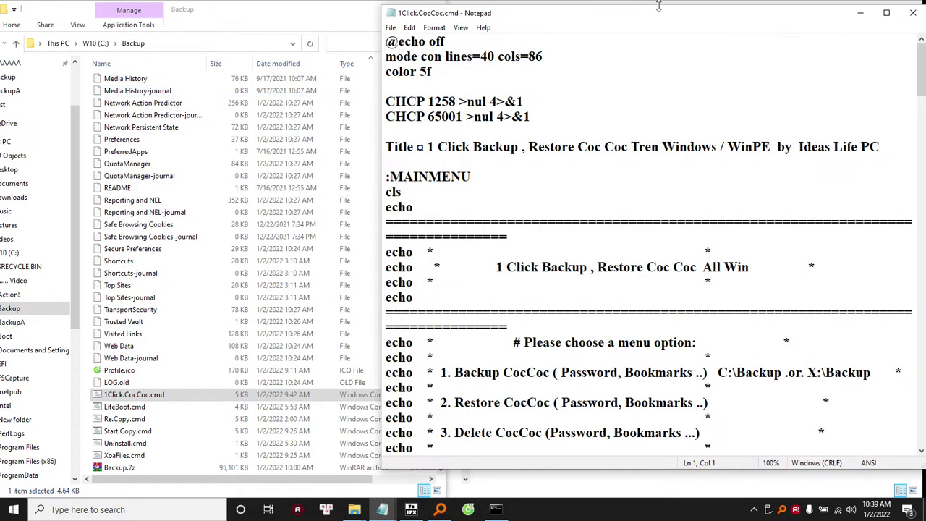
Read through the menu, BackupCocCoc and RestoreCocCoc sections of the script in a maximized window and close it.
{"action": "double_click", "coordinate": [657, 15]}
{"action": "scroll", "coordinate": [600, 256], "scroll_direction": "down", "scroll_amount": 7}
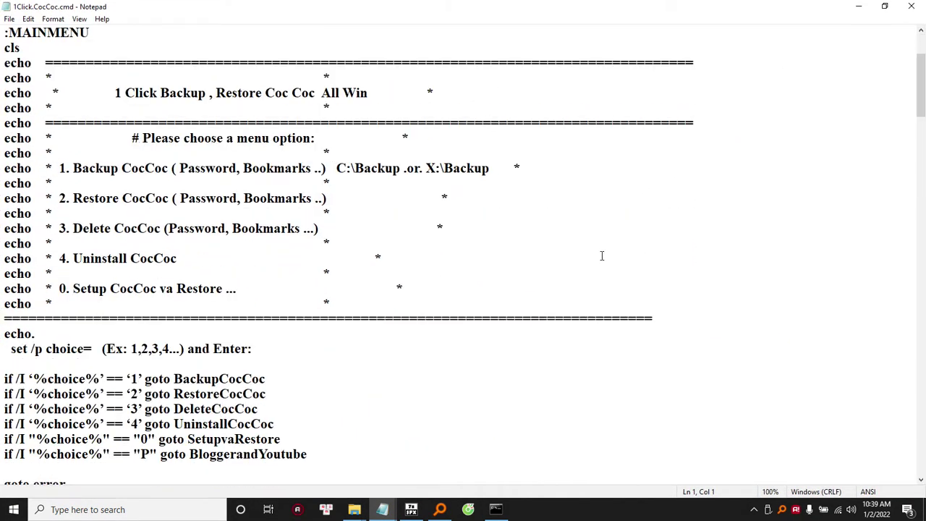
{"action": "scroll", "coordinate": [601, 256], "scroll_direction": "down", "scroll_amount": 11}
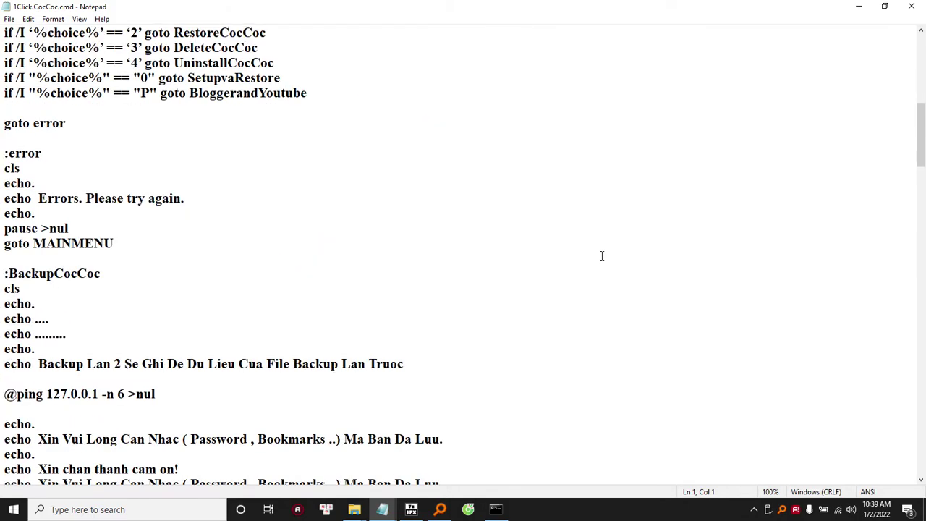
{"action": "scroll", "coordinate": [601, 256], "scroll_direction": "down", "scroll_amount": 9}
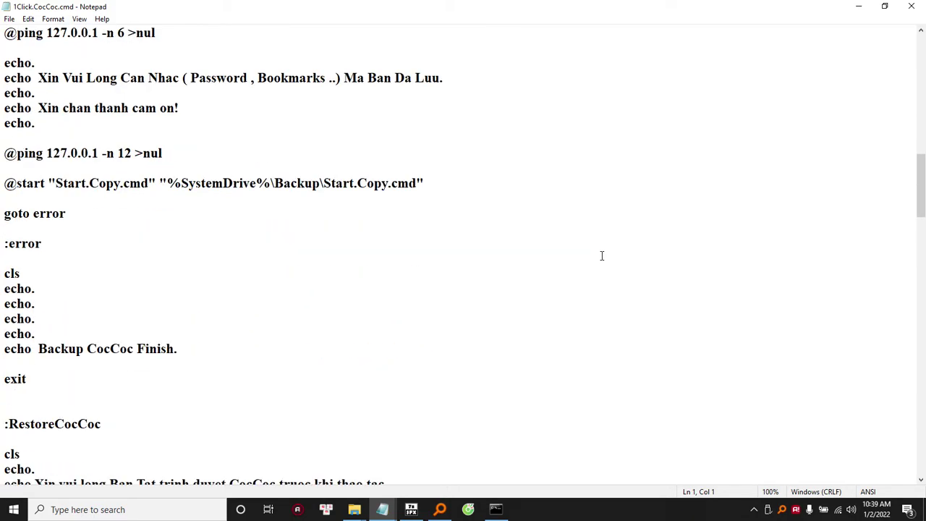
{"action": "scroll", "coordinate": [601, 256], "scroll_direction": "down", "scroll_amount": 3}
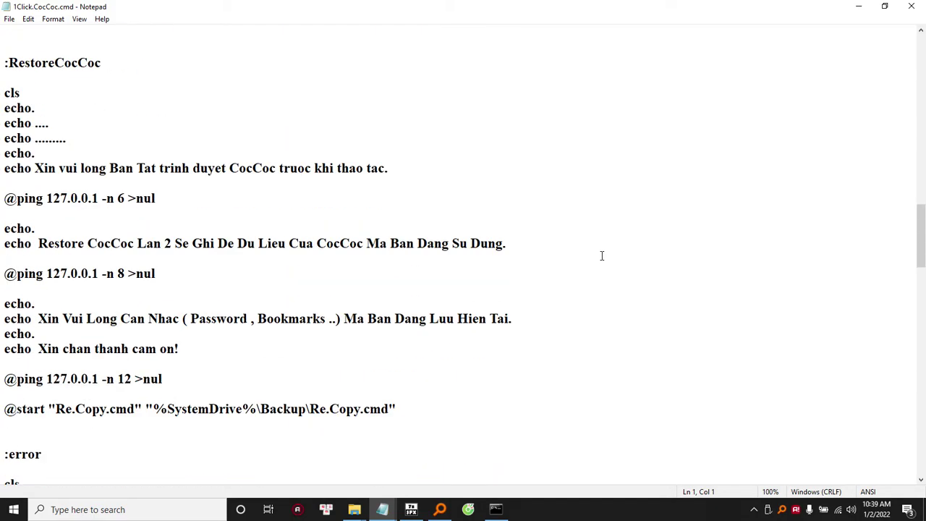
{"action": "left_click", "coordinate": [911, 6]}
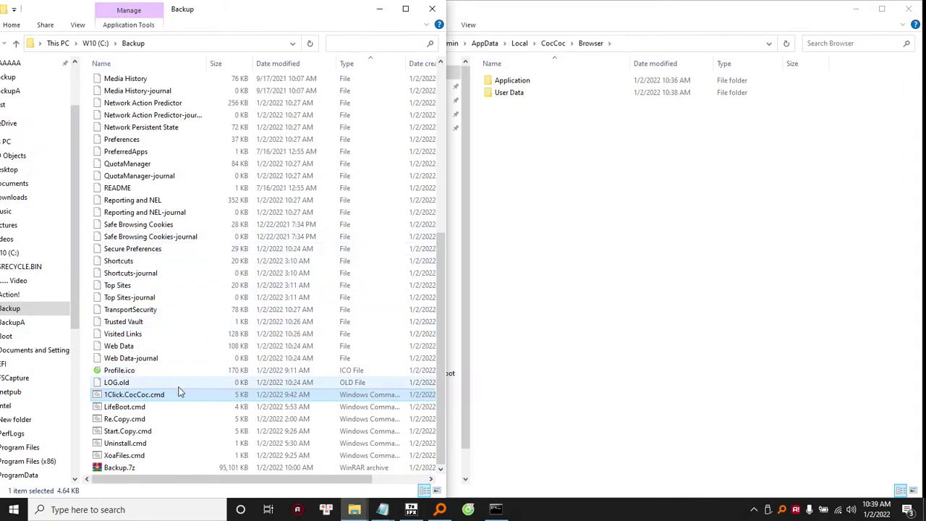
Open Start.Copy.cmd for editing in Notepad and highlight the Backup destination folder in the first xcopy line.
{"action": "right_click", "coordinate": [128, 431]}
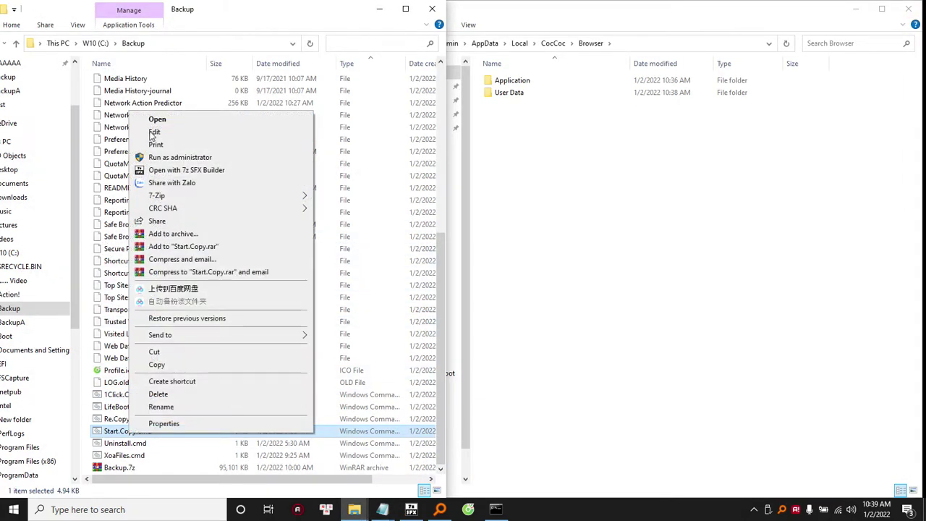
{"action": "left_click", "coordinate": [154, 133]}
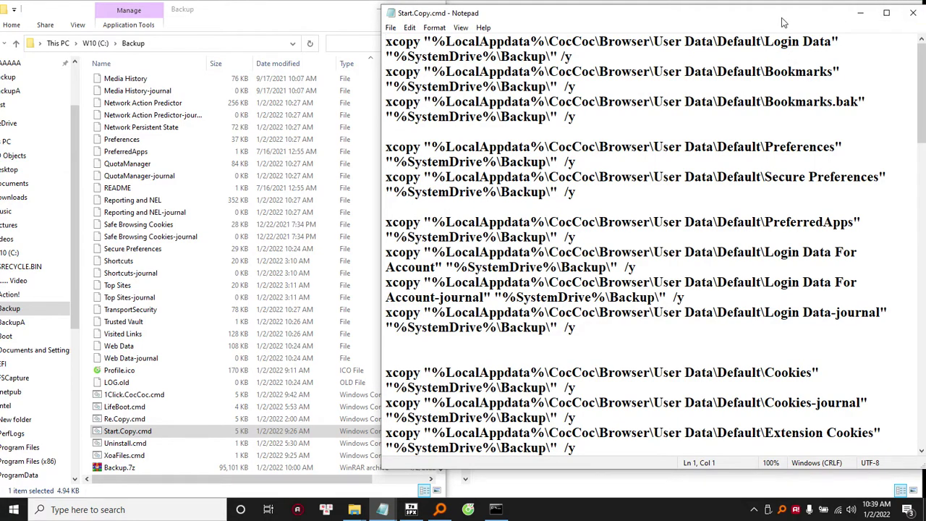
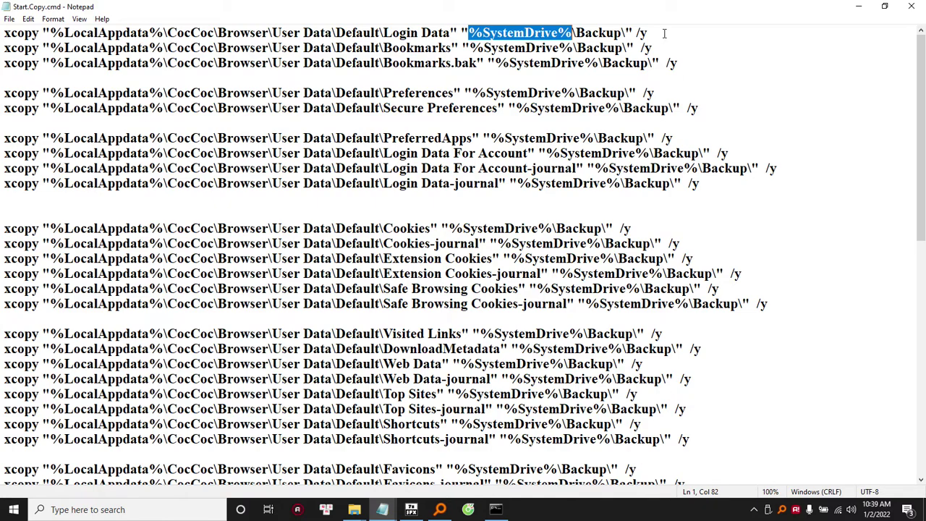
{"action": "left_click", "coordinate": [583, 34]}
{"action": "left_click_drag", "start_coordinate": [577, 33], "coordinate": [621, 33]}
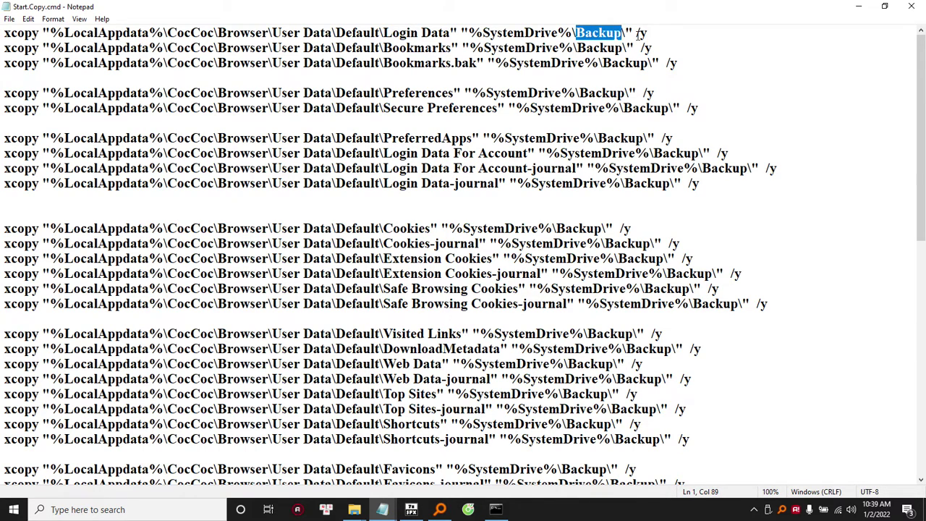